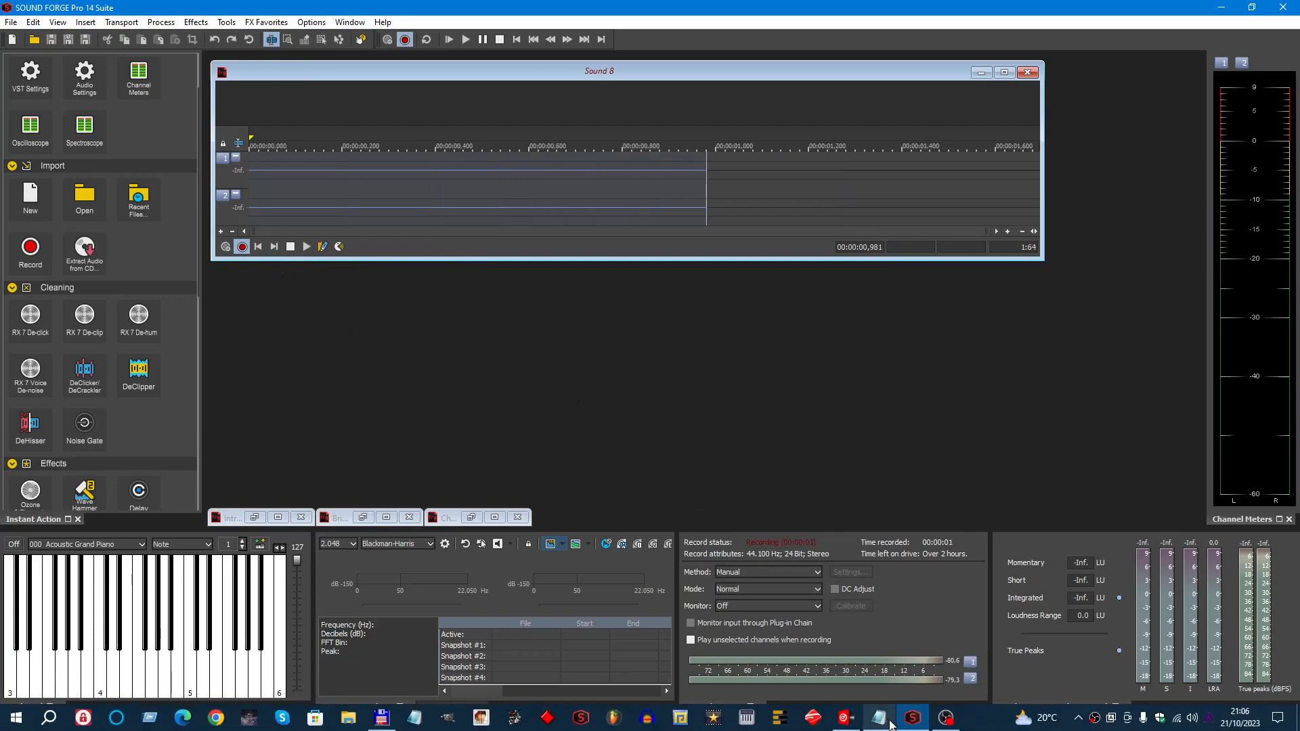
- Switch to VirtualDJ and start playback of the percussion loop on deck D, Mammagamma on deck A and Inside All The People on deck B
left_click(847, 723)
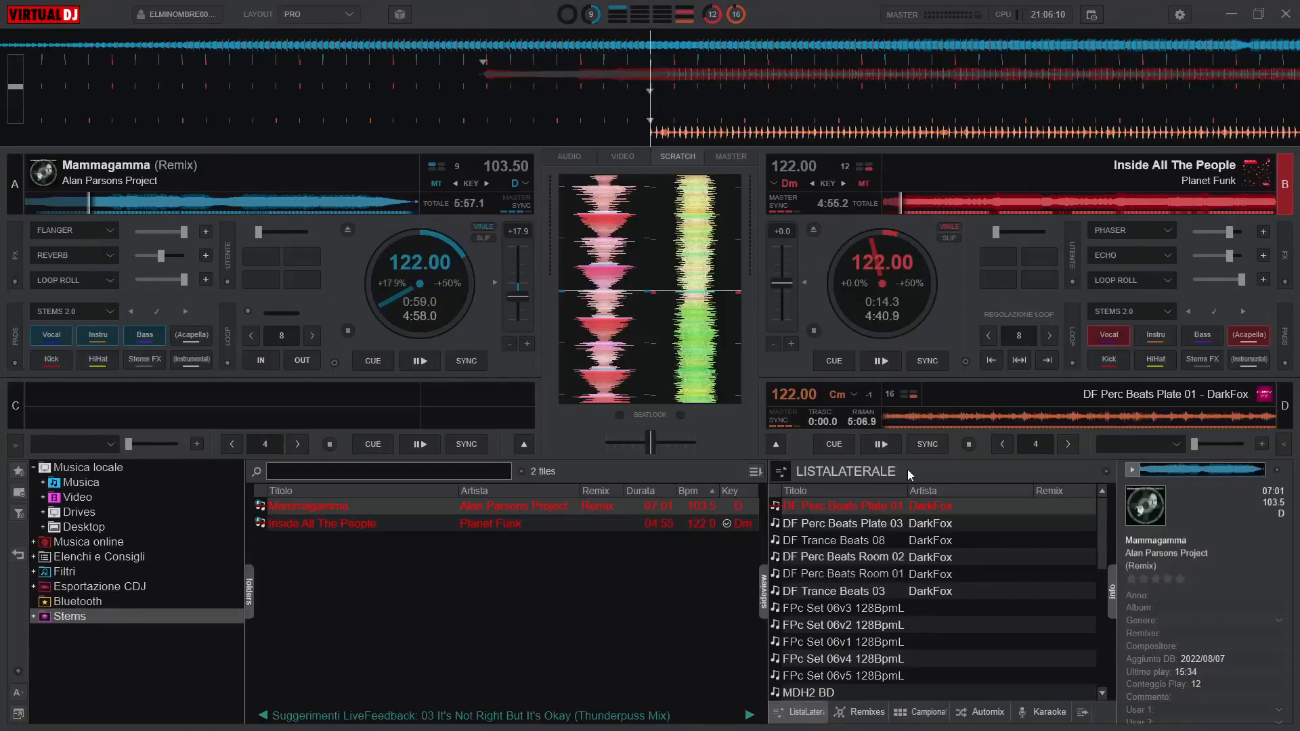
left_click(877, 446)
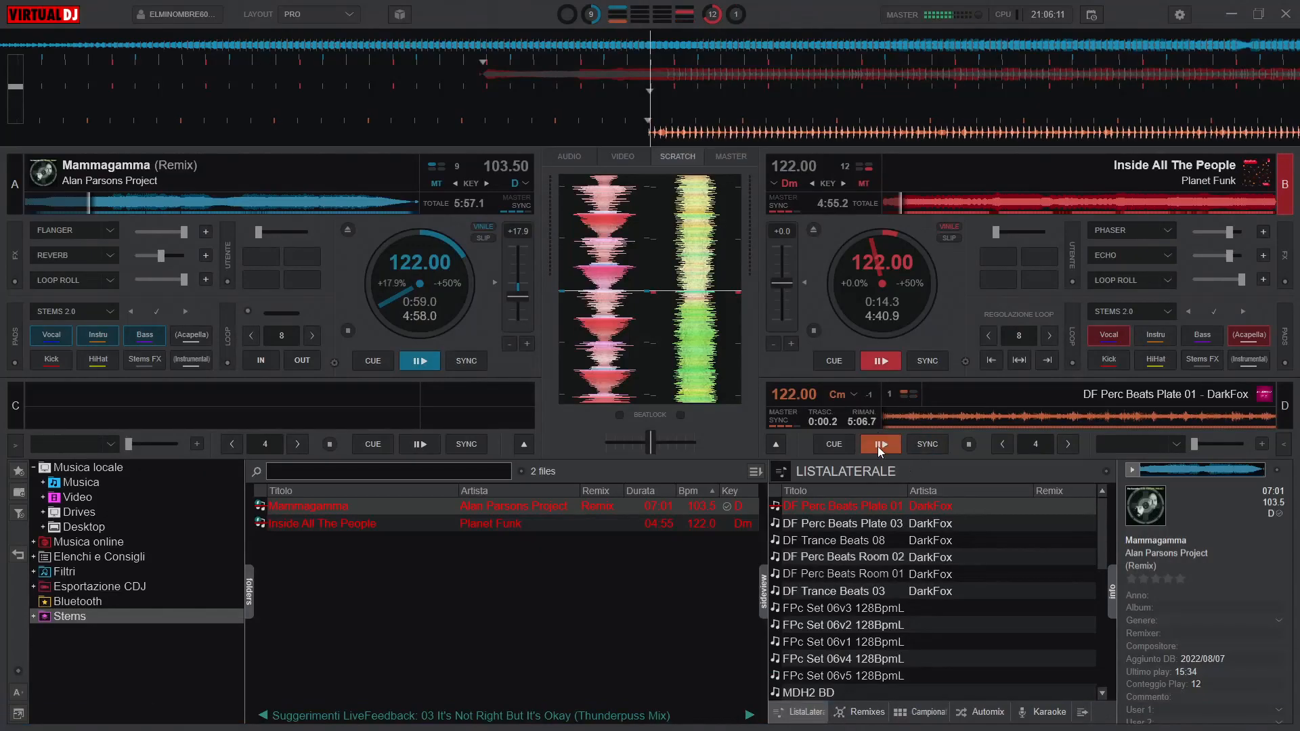
left_click(420, 361)
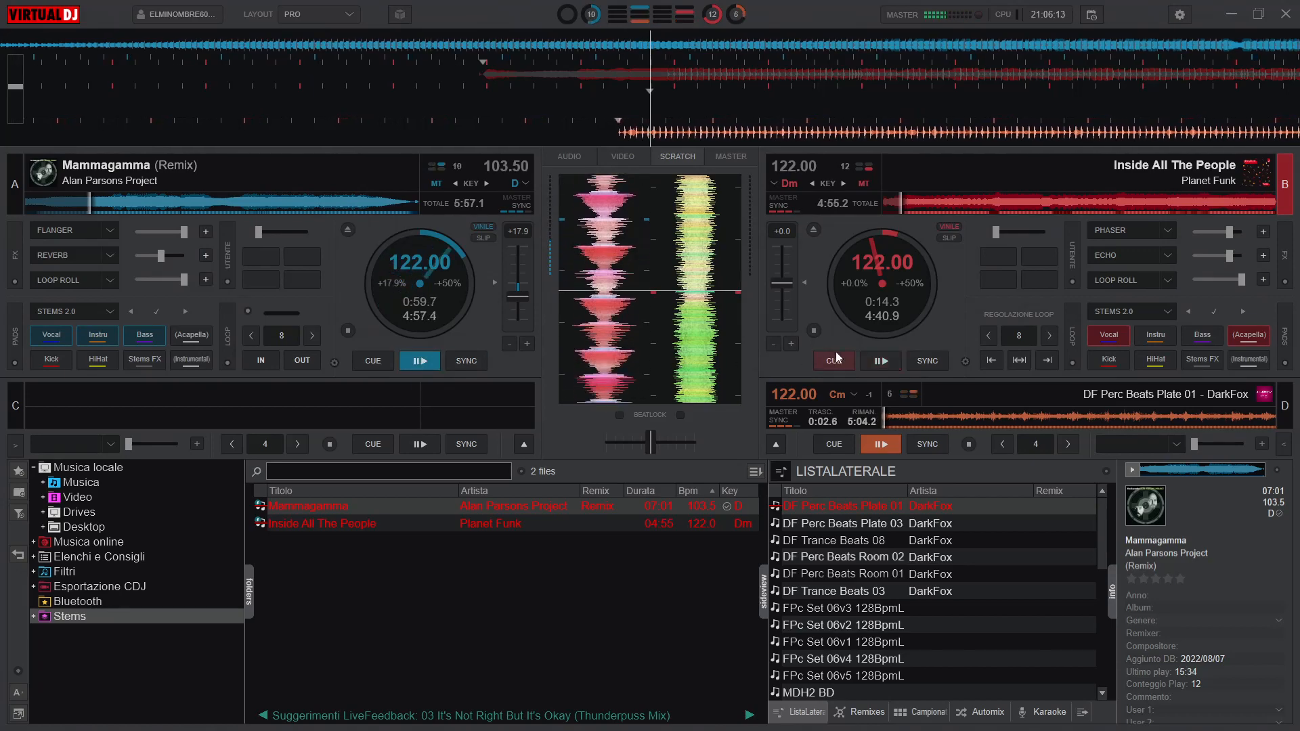
left_click(881, 362)
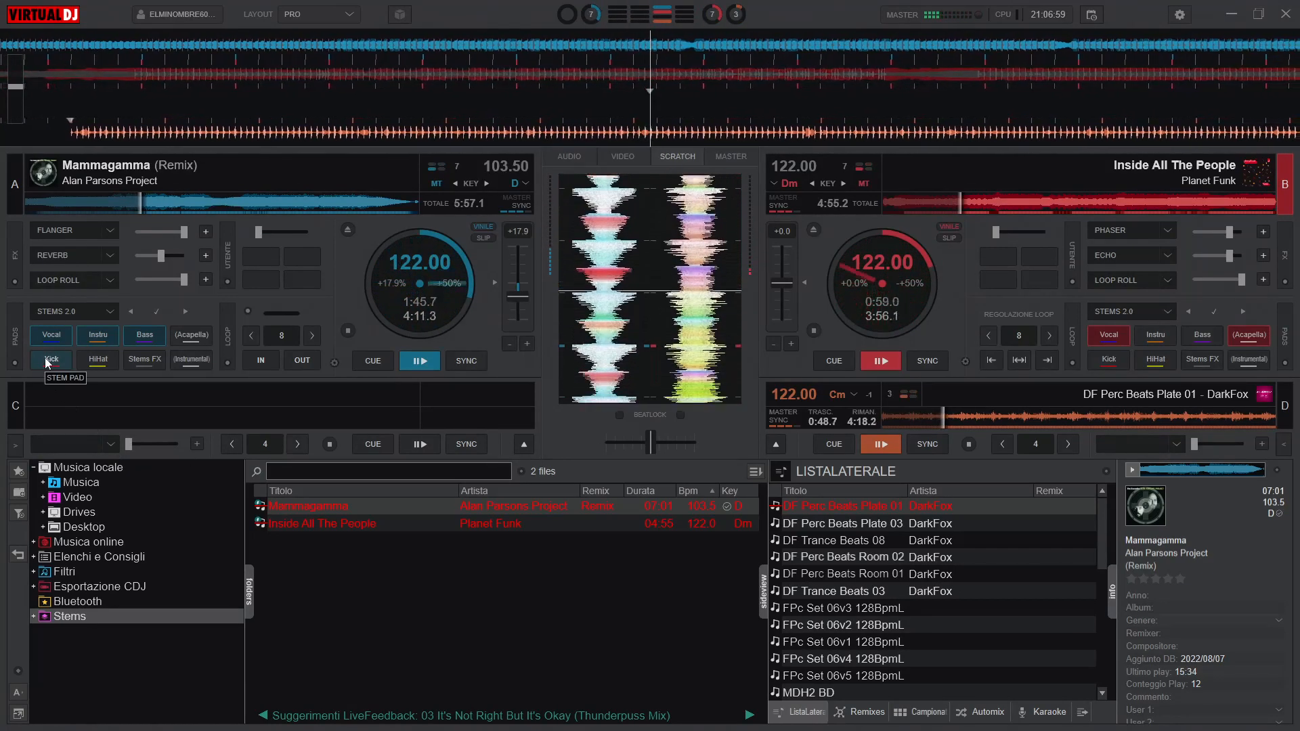
- Pause decks D, A and B, then return to Sound Forge and stop the recording
left_click(881, 444)
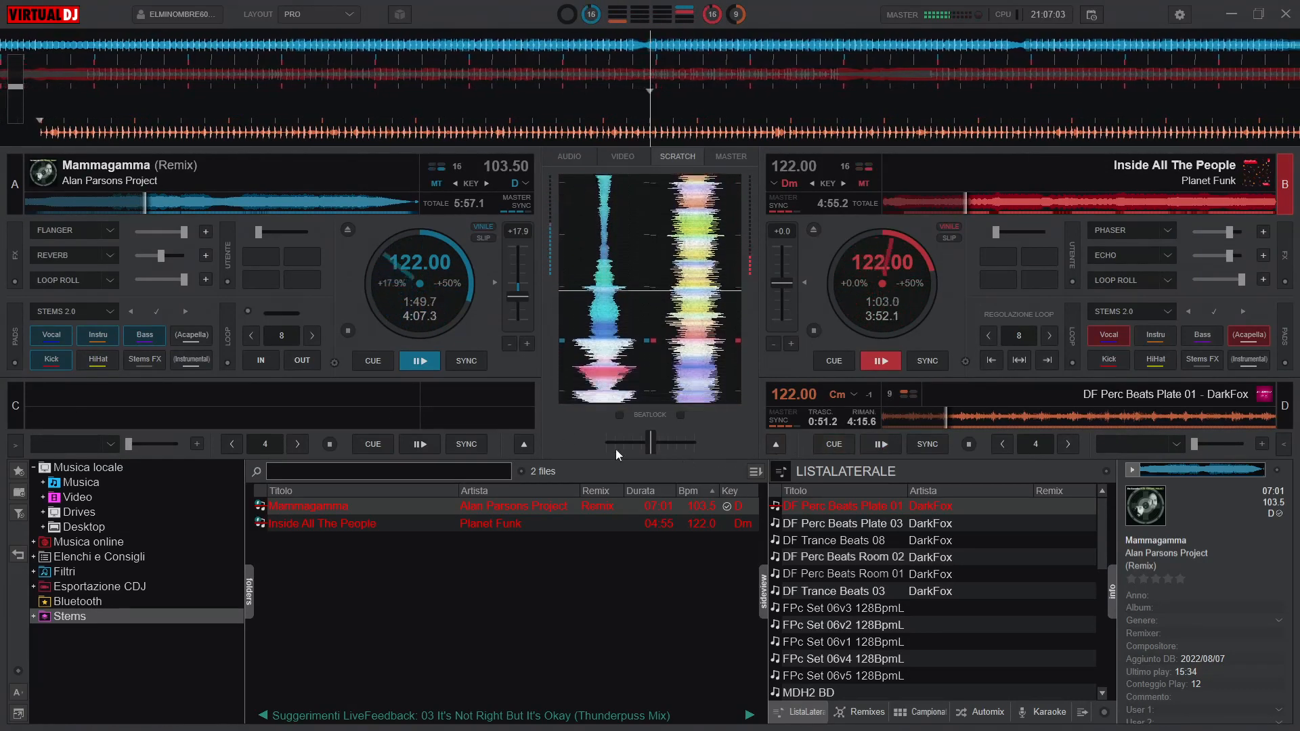
left_click(421, 361)
left_click(888, 359)
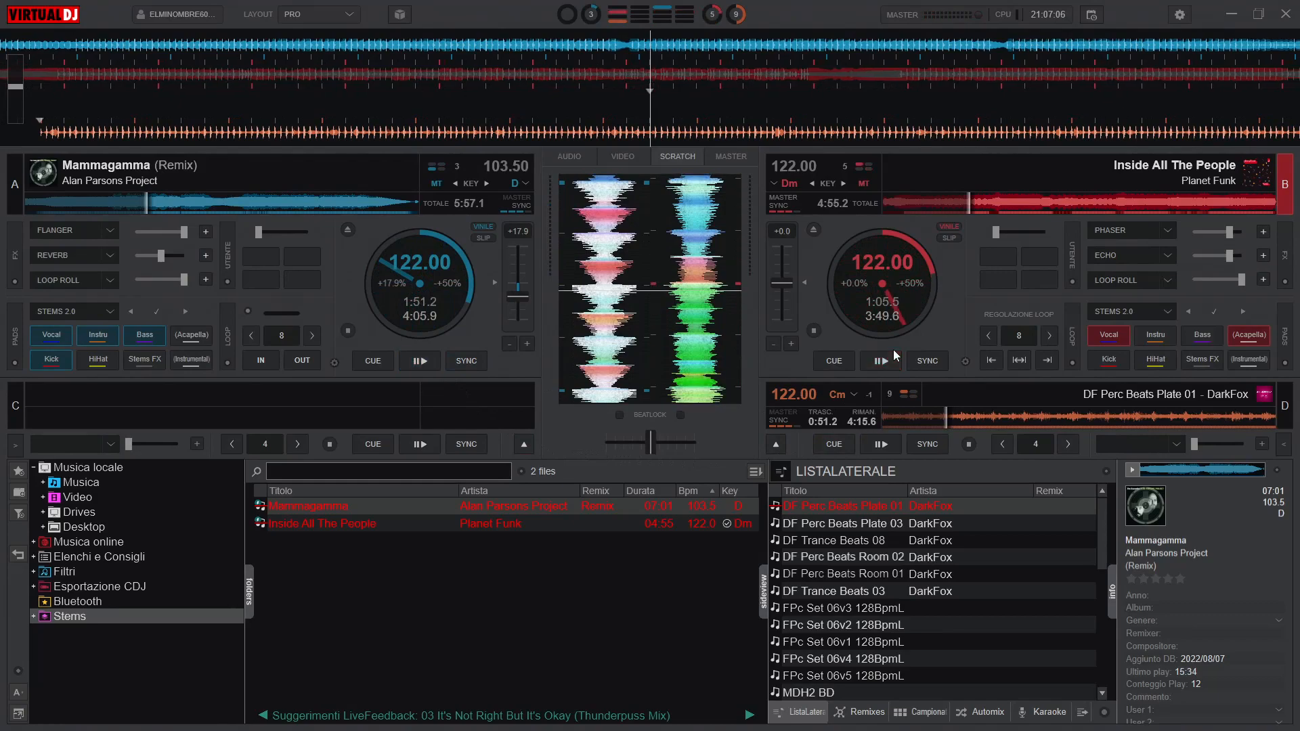
left_click(1231, 14)
left_click(289, 248)
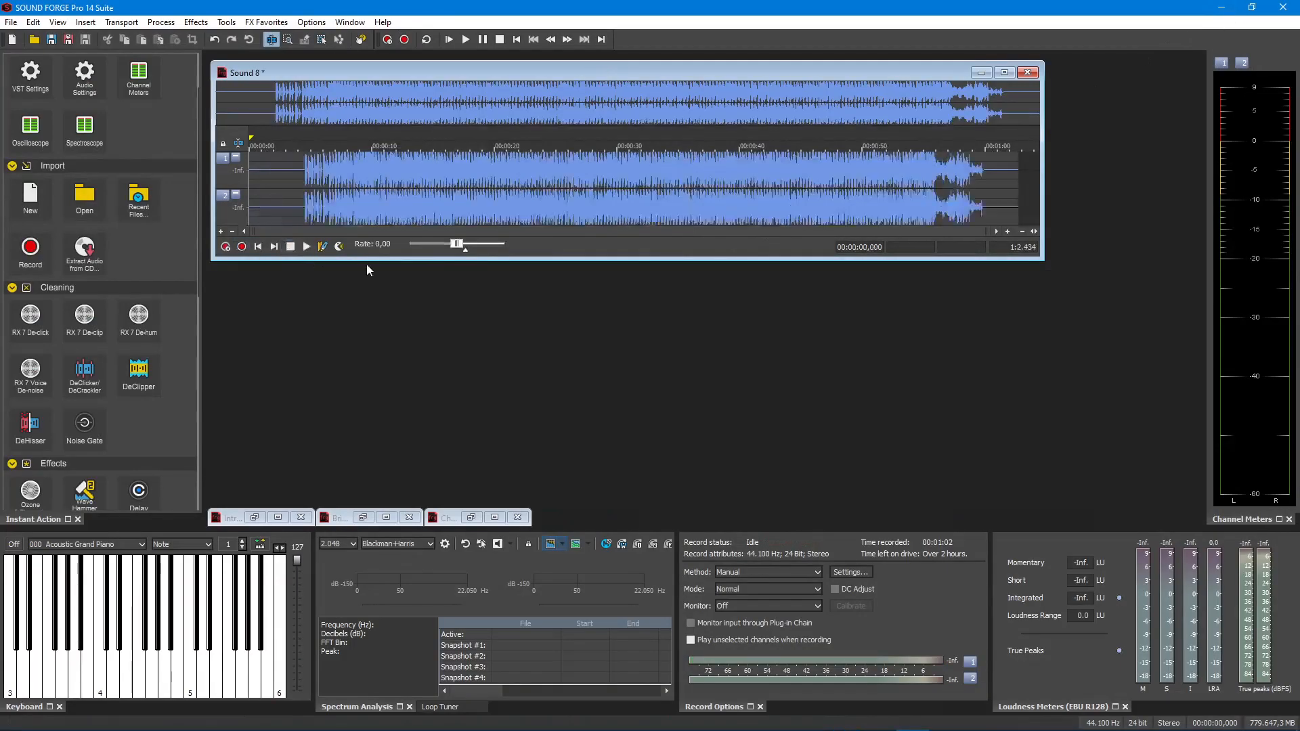
- Listen to the recording's opening to find the verse start and delete everything before about 10.48 s
left_click(1007, 231)
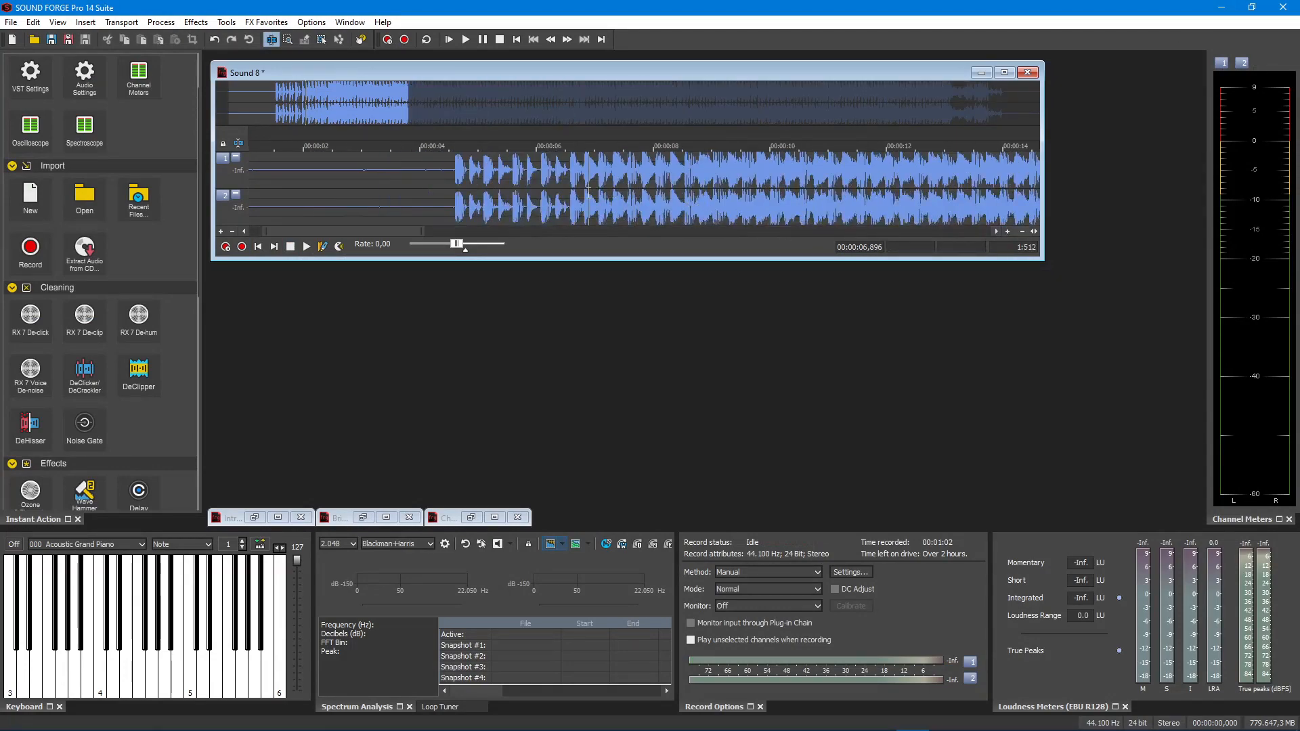
key("space")
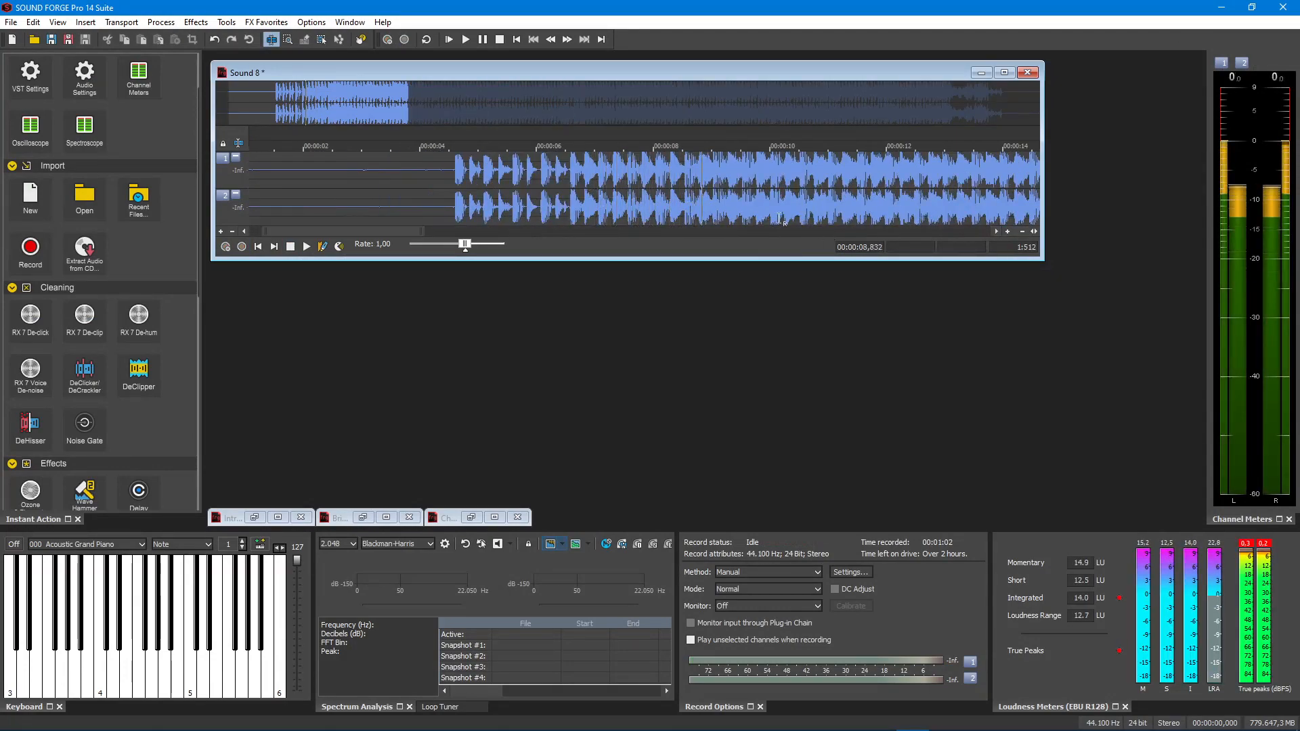
left_click(795, 180)
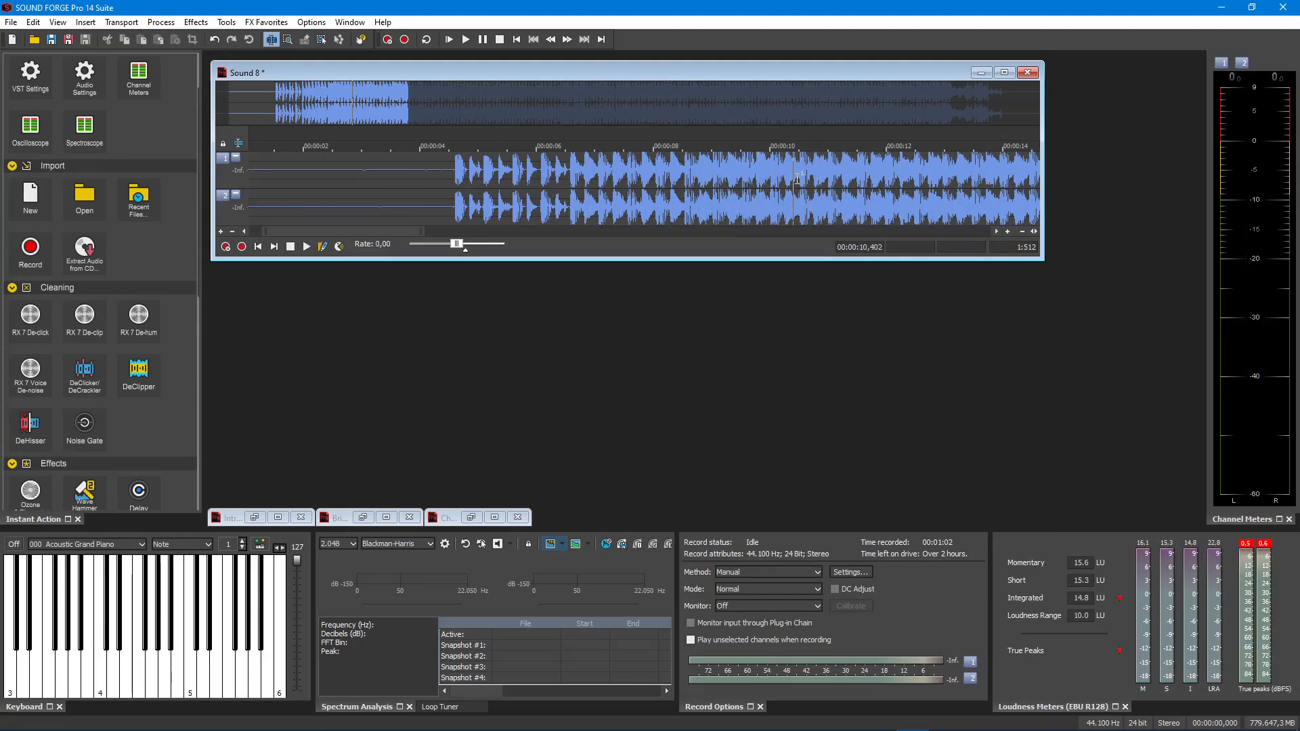
left_click(1008, 233)
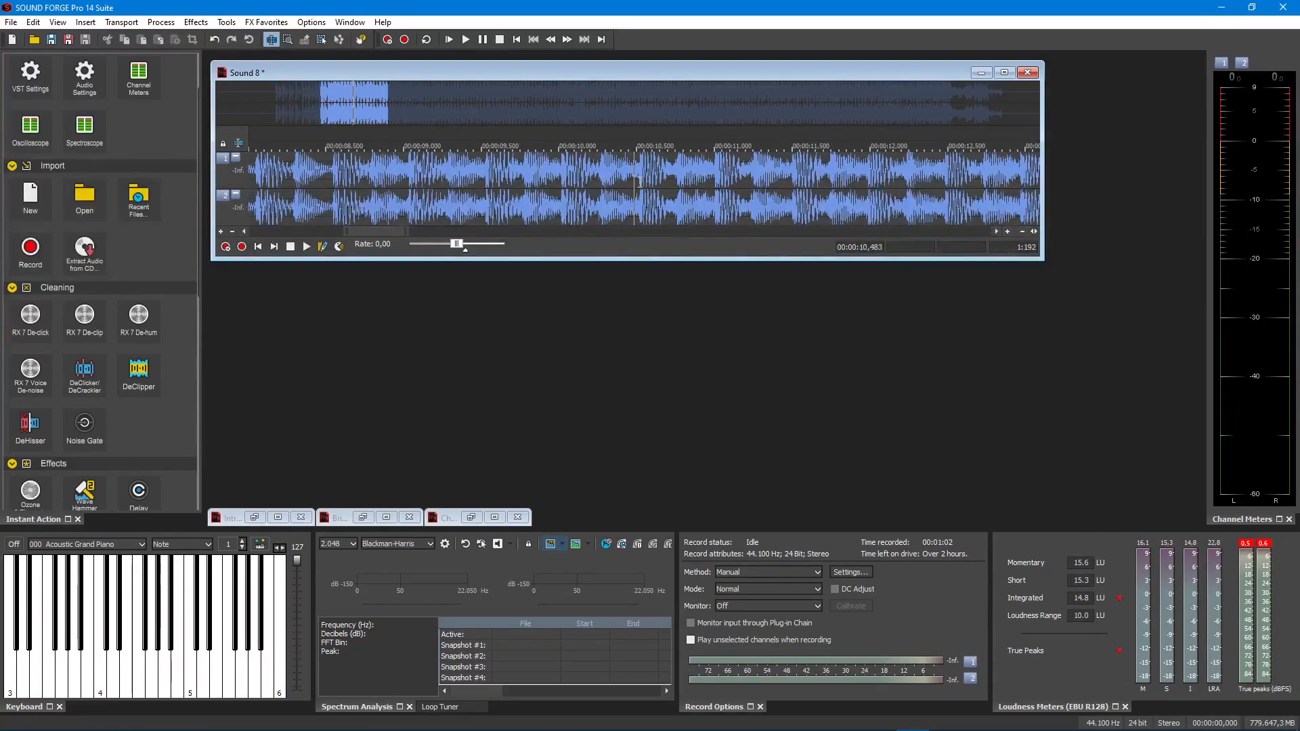
left_click_drag(638, 182, 4, 230)
key("Delete")
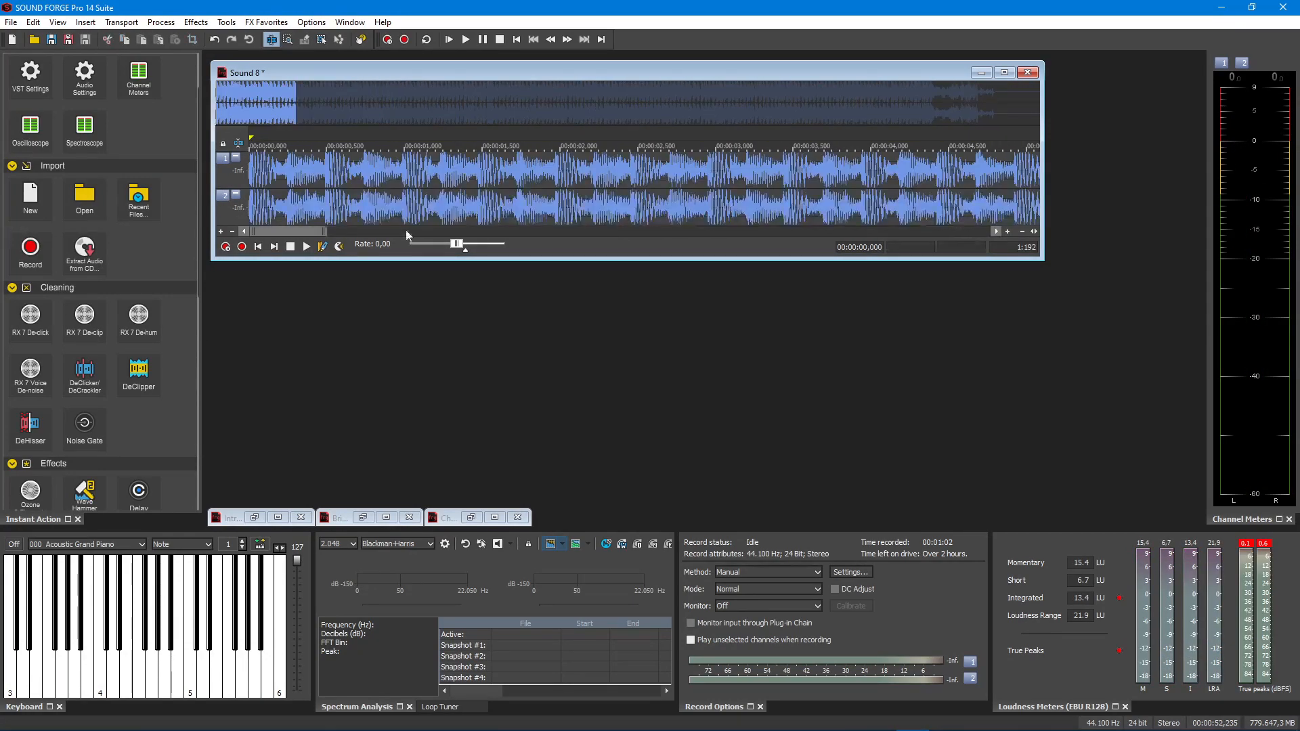
- Listen to the recording's ending to find the cut point and delete everything after about 47.19 s
left_click_drag(307, 237, 916, 237)
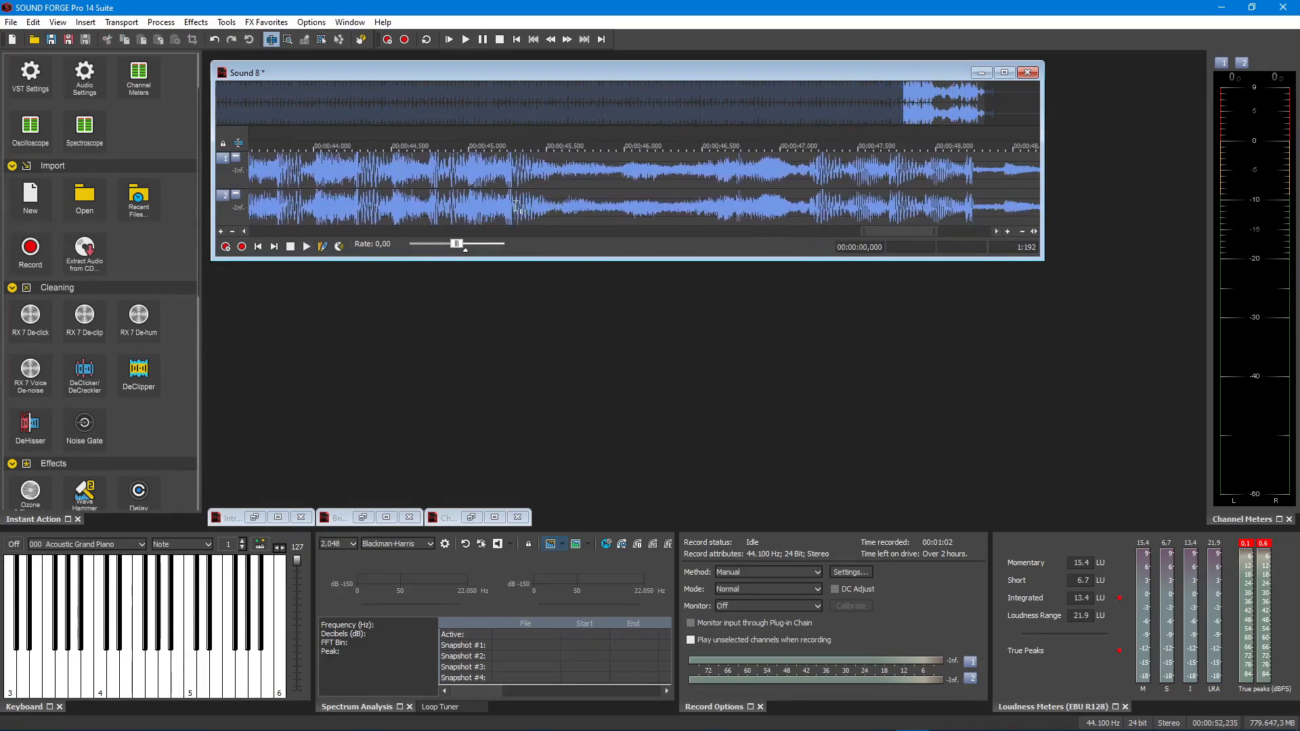
key("space")
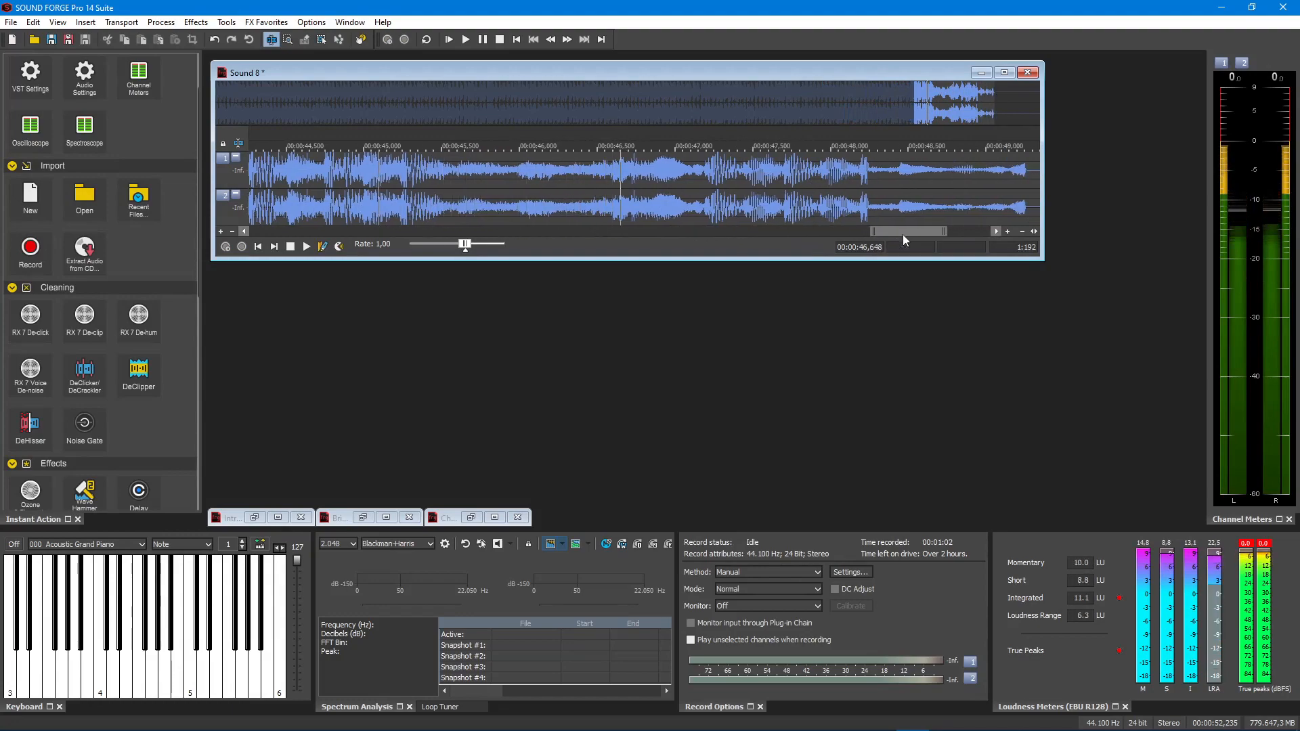
key("space")
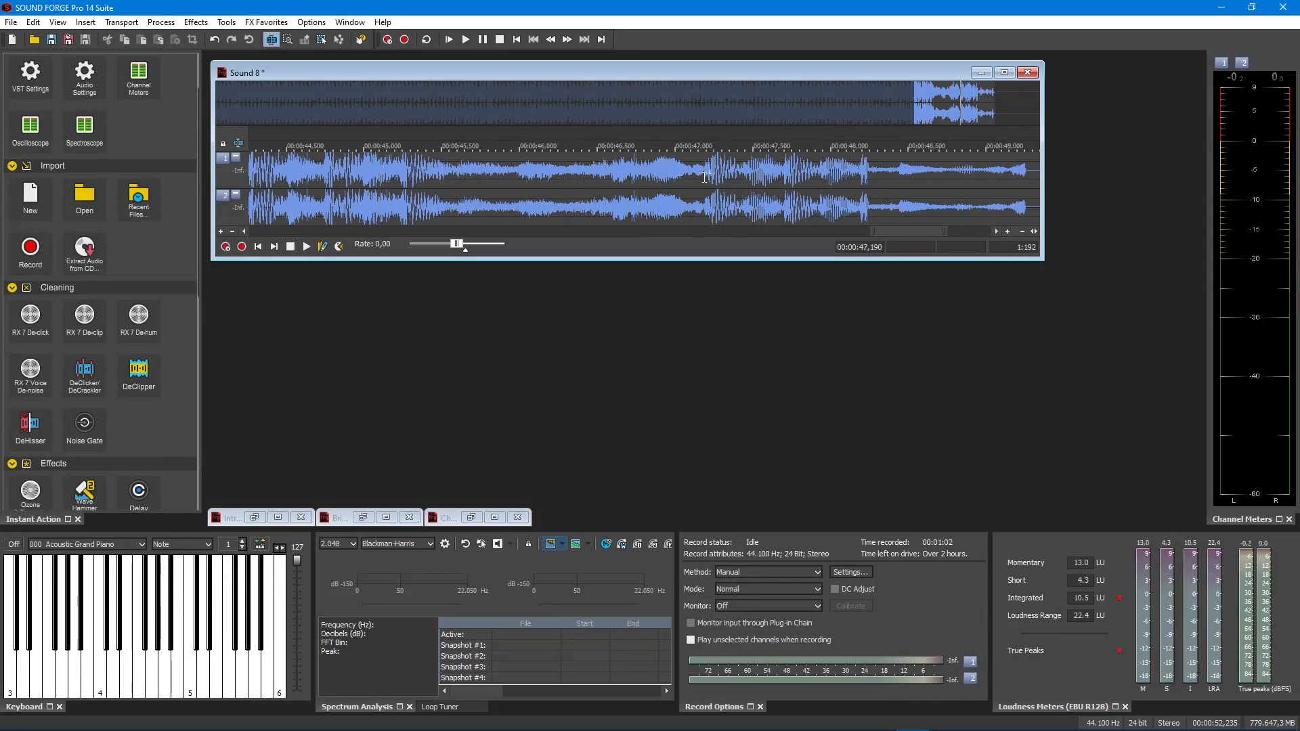
left_click_drag(705, 177, 1263, 207)
key("Delete")
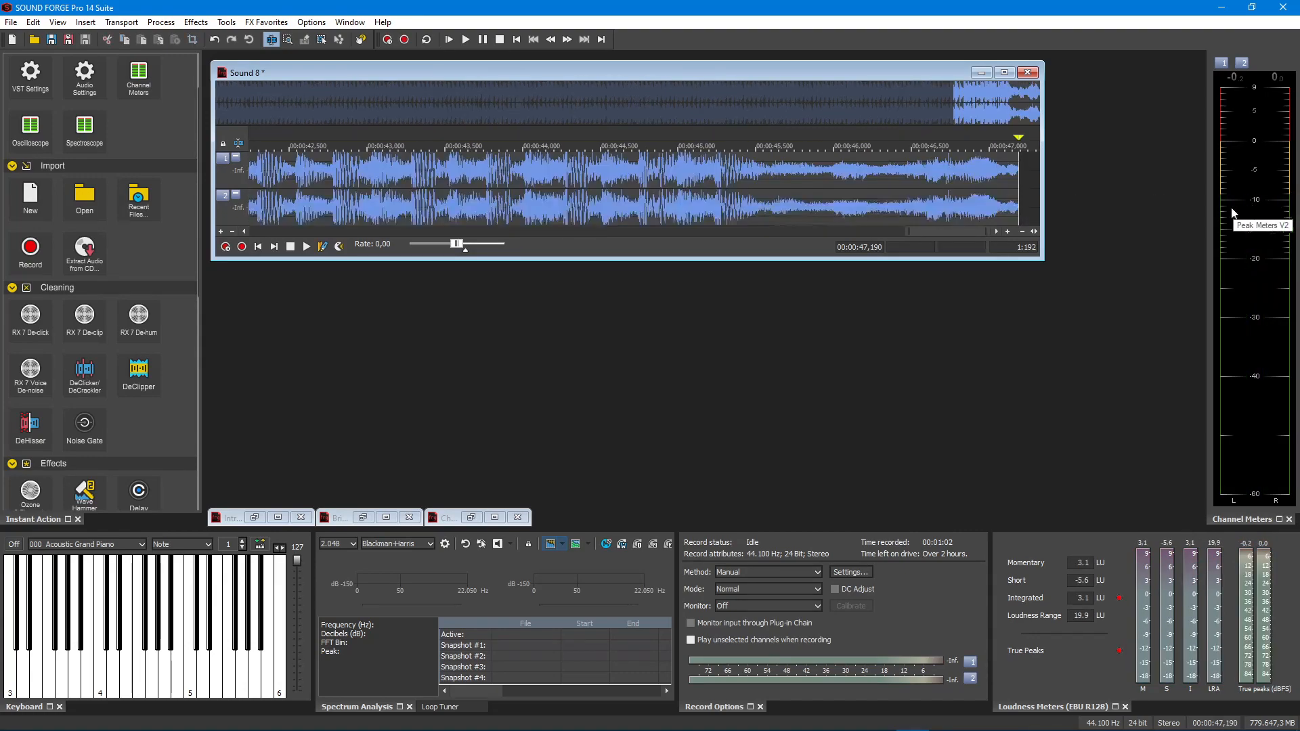
- Play the trimmed recording from about 40.2 s to its end to check the new ending
left_click(1022, 232)
left_click(1022, 232)
left_click(1021, 232)
left_click(1022, 232)
left_click(1021, 232)
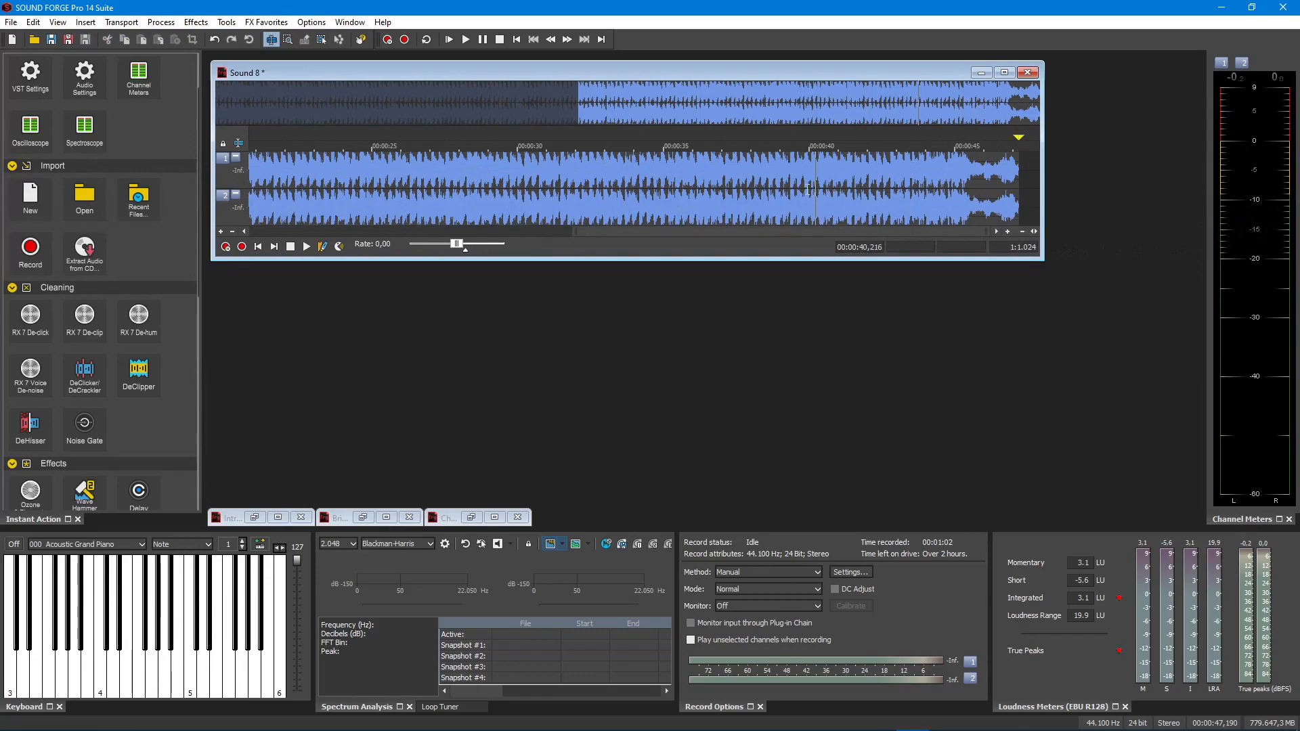
left_click(433, 41)
key("space")
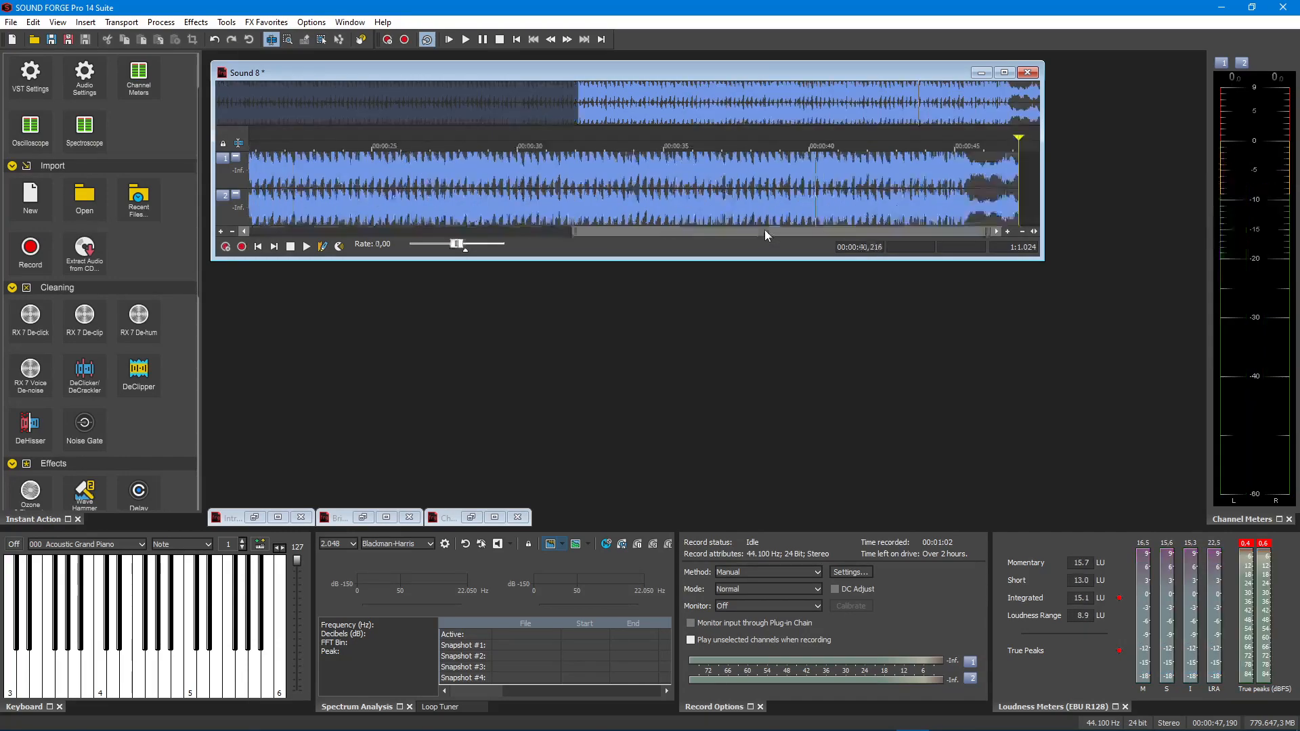
key("space")
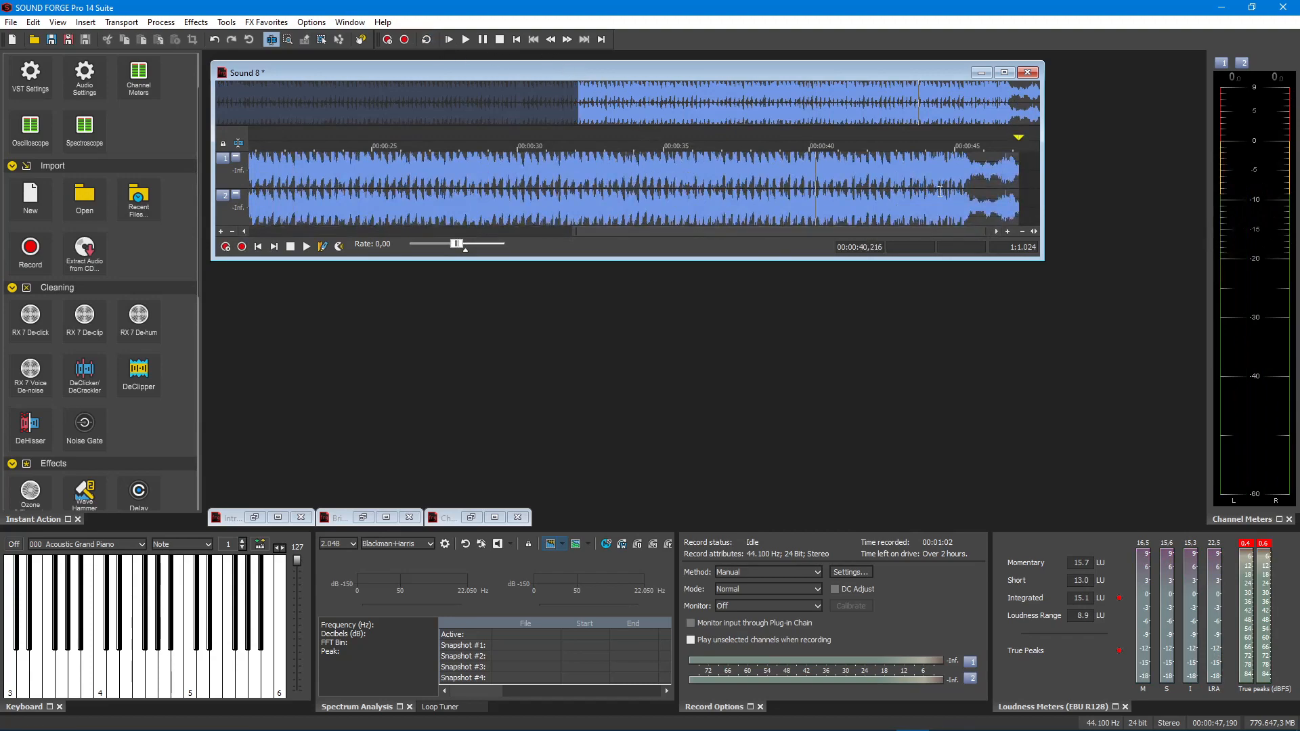
- Select the whole recording and load the Master Mixdown preset in the Compressor effect
double_click(1016, 193)
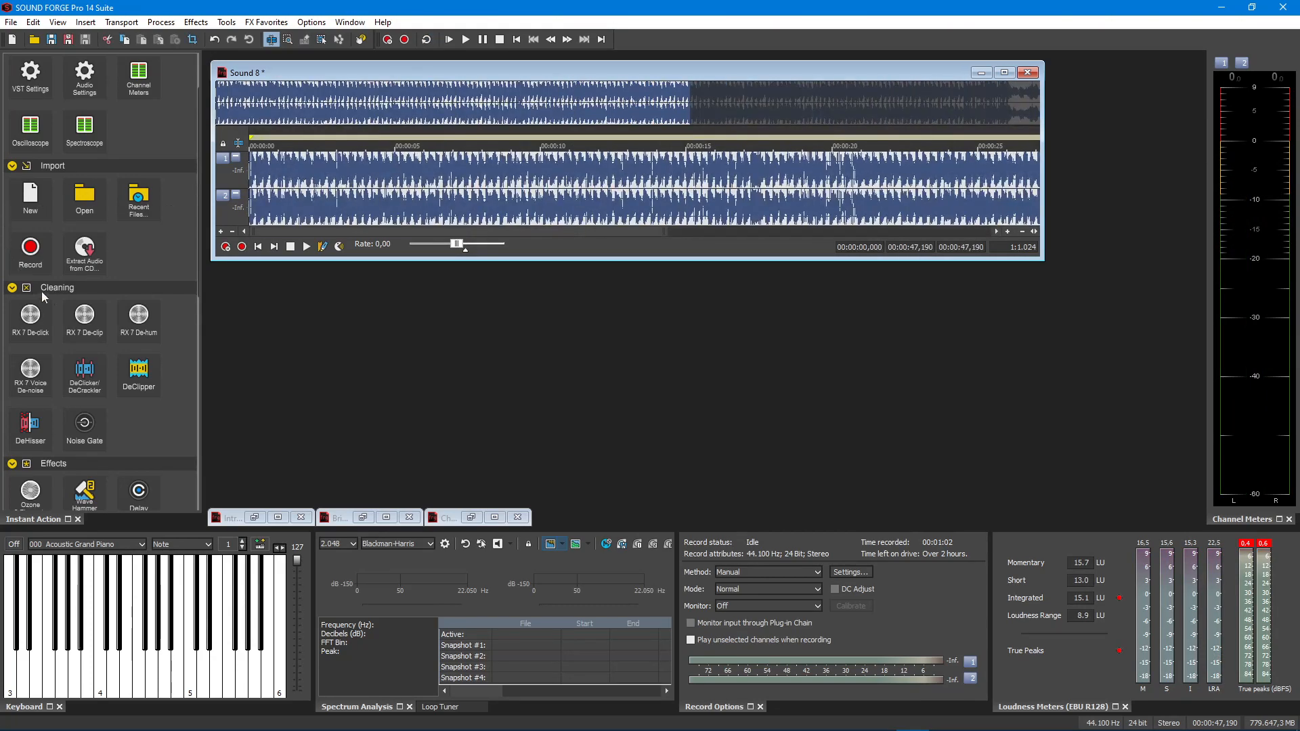
scroll(63, 327, "down", 3)
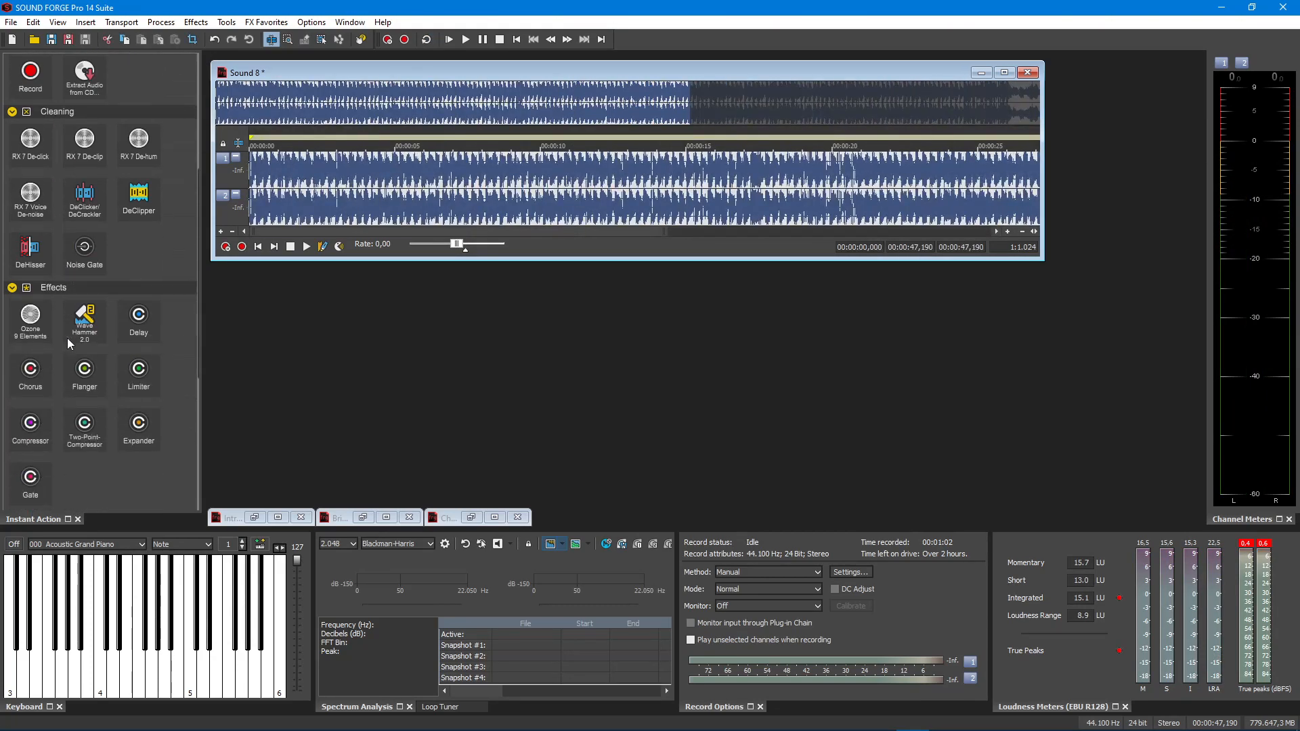
left_click(30, 425)
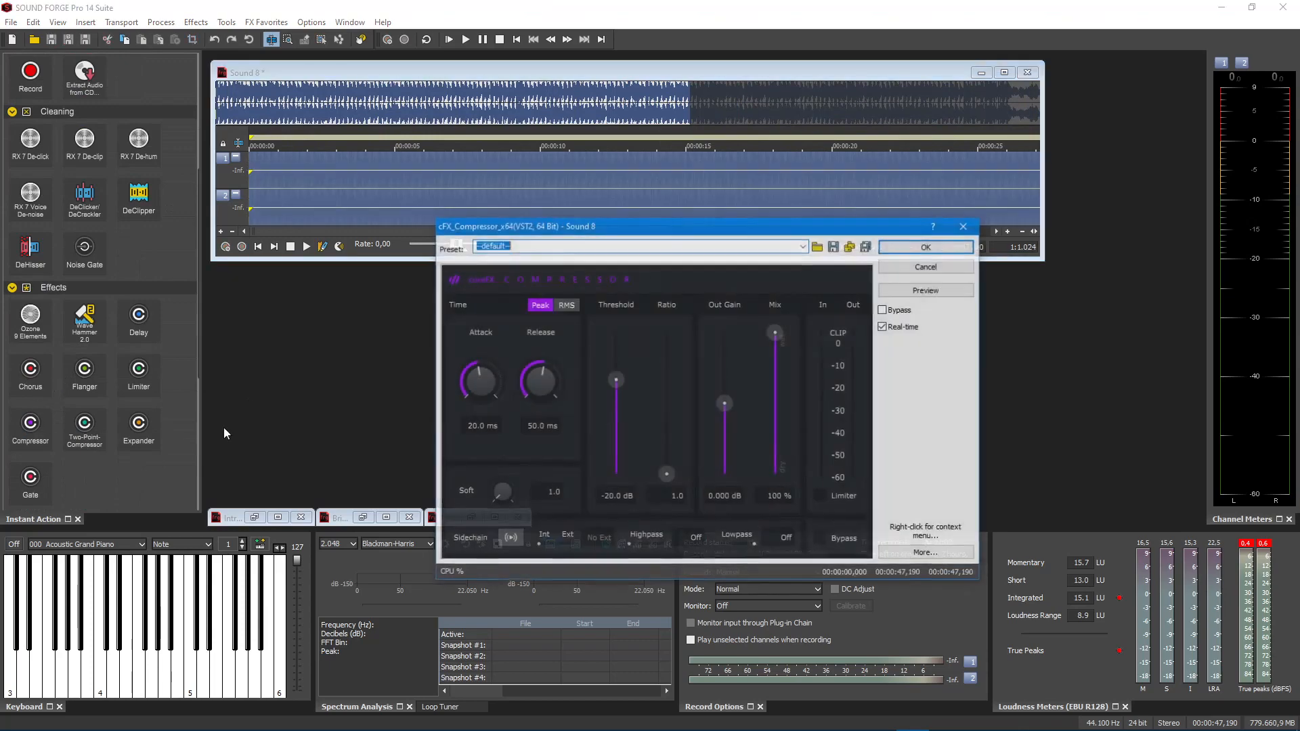
left_click(804, 248)
left_click(621, 321)
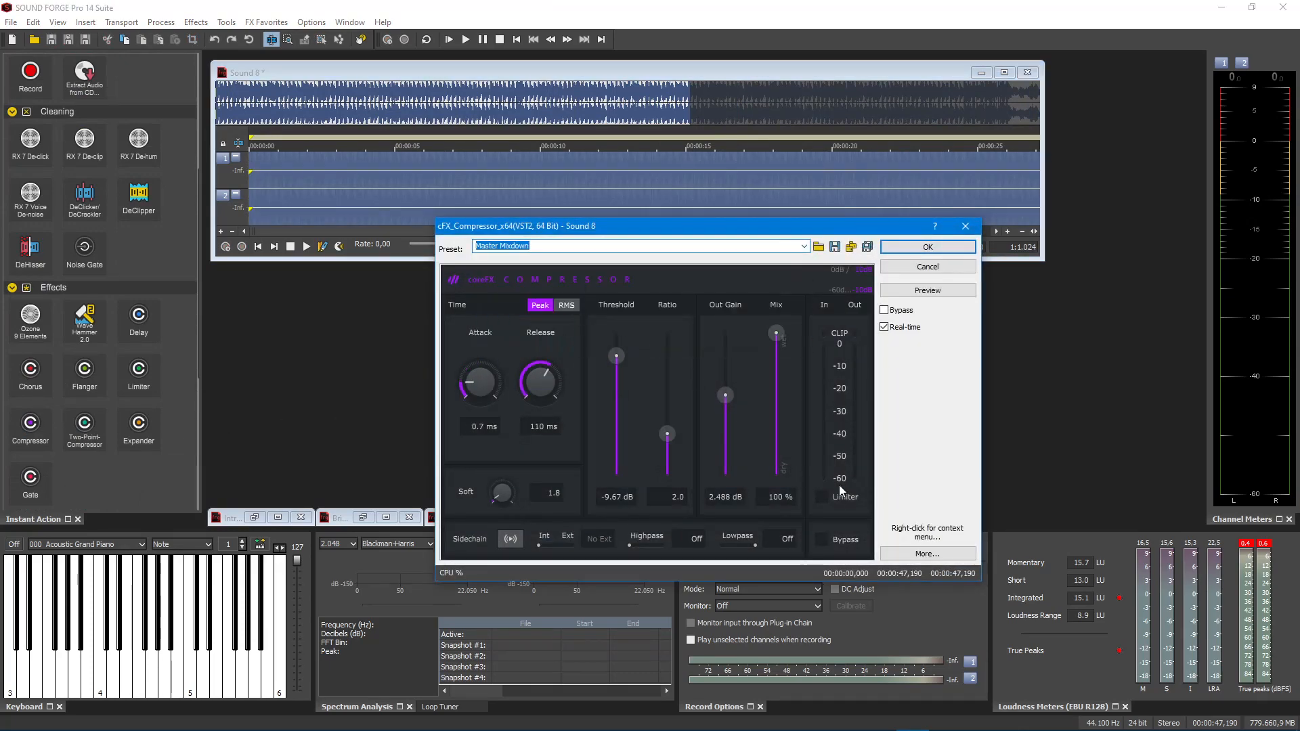
- Preview the compressor, set its output gain to 4.115 dB with the limiter on, and apply the effect to the recording
left_click(925, 292)
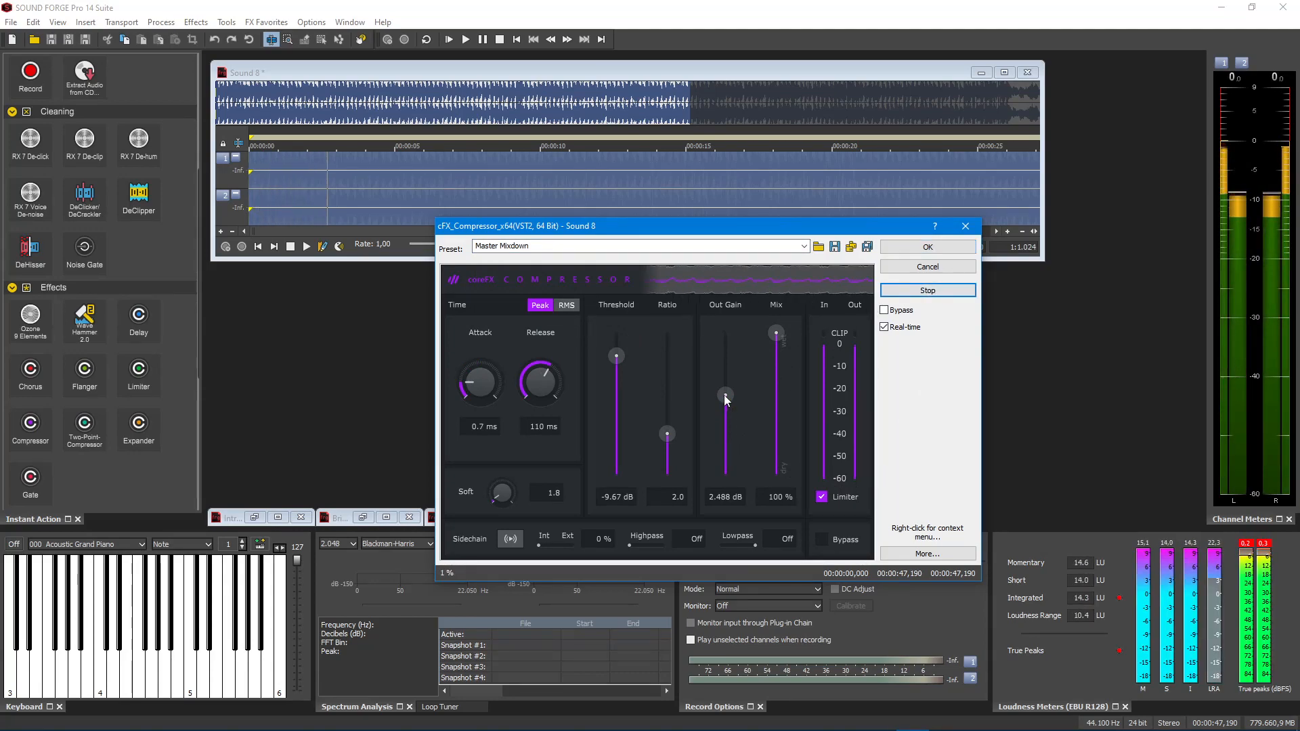
left_click_drag(724, 395, 725, 390)
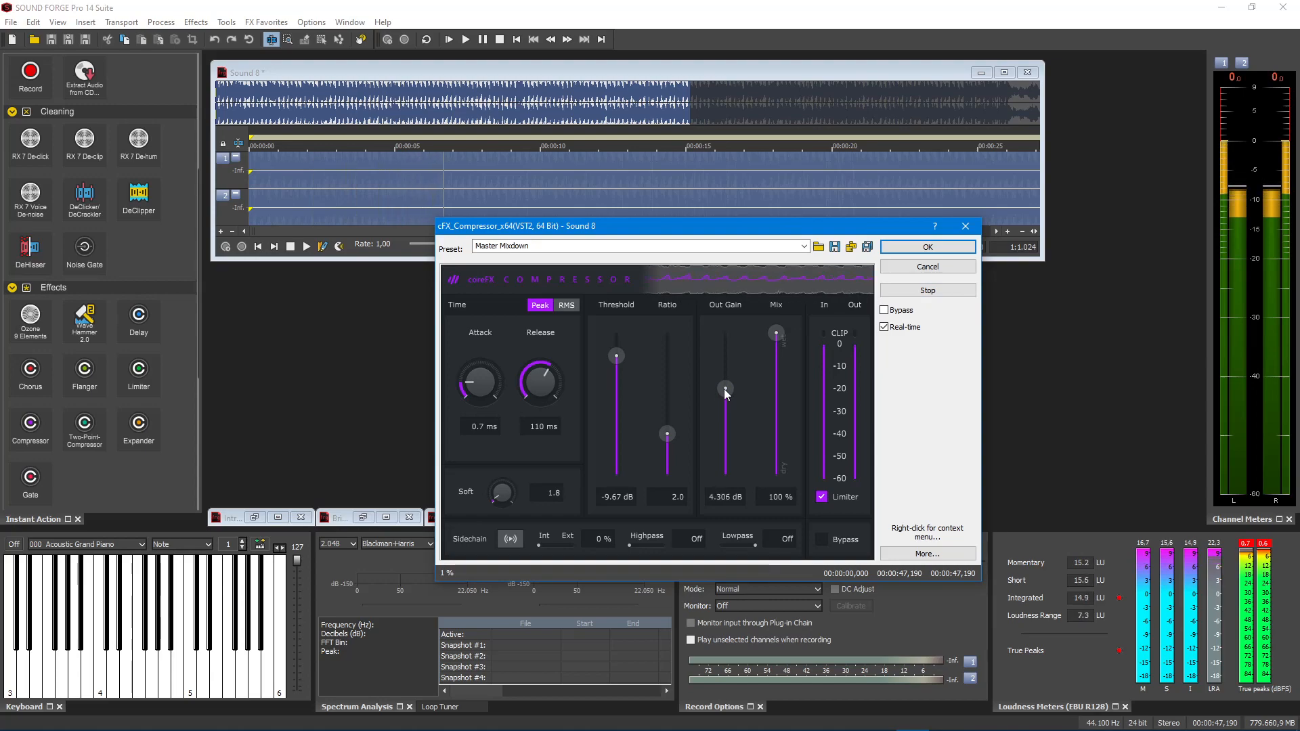
left_click_drag(723, 391, 724, 390)
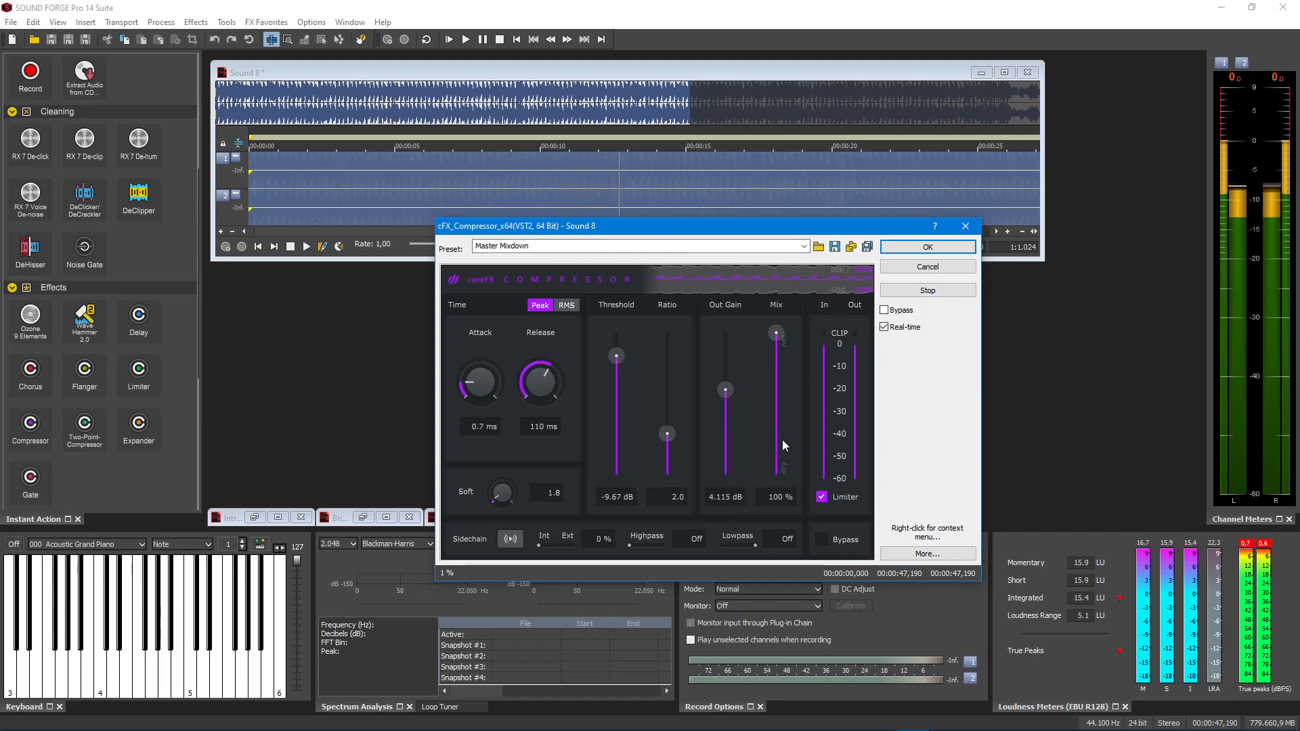
left_click(928, 290)
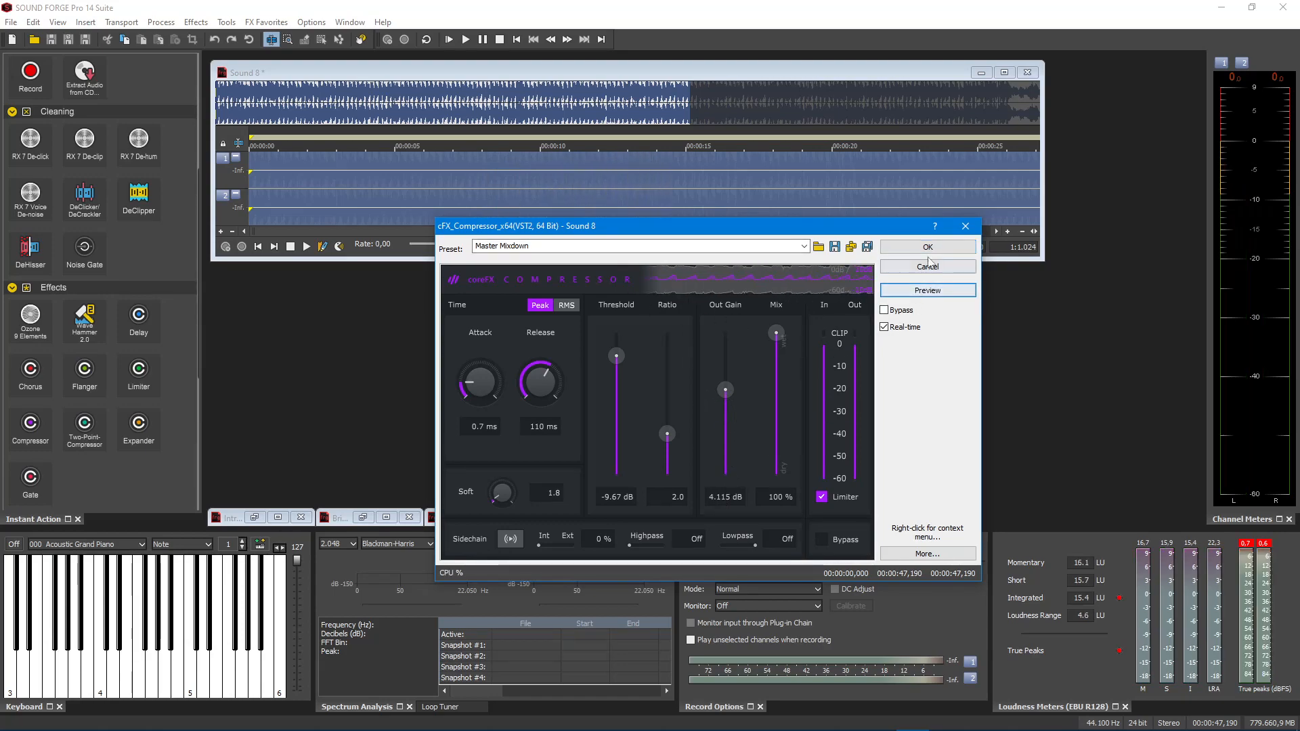
left_click(928, 247)
- Play back the compressed recording with the whole waveform in view, then stop and return to the start
key("space")
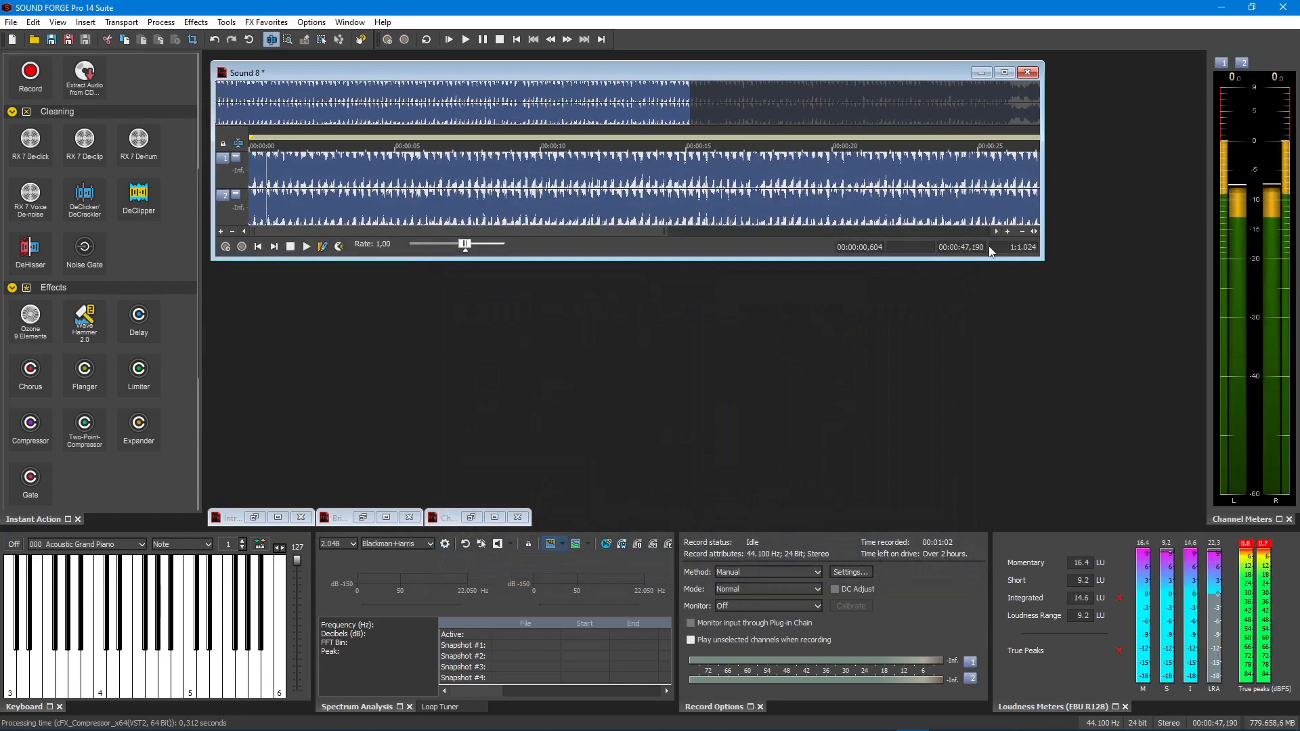
left_click_drag(1014, 231, 1018, 233)
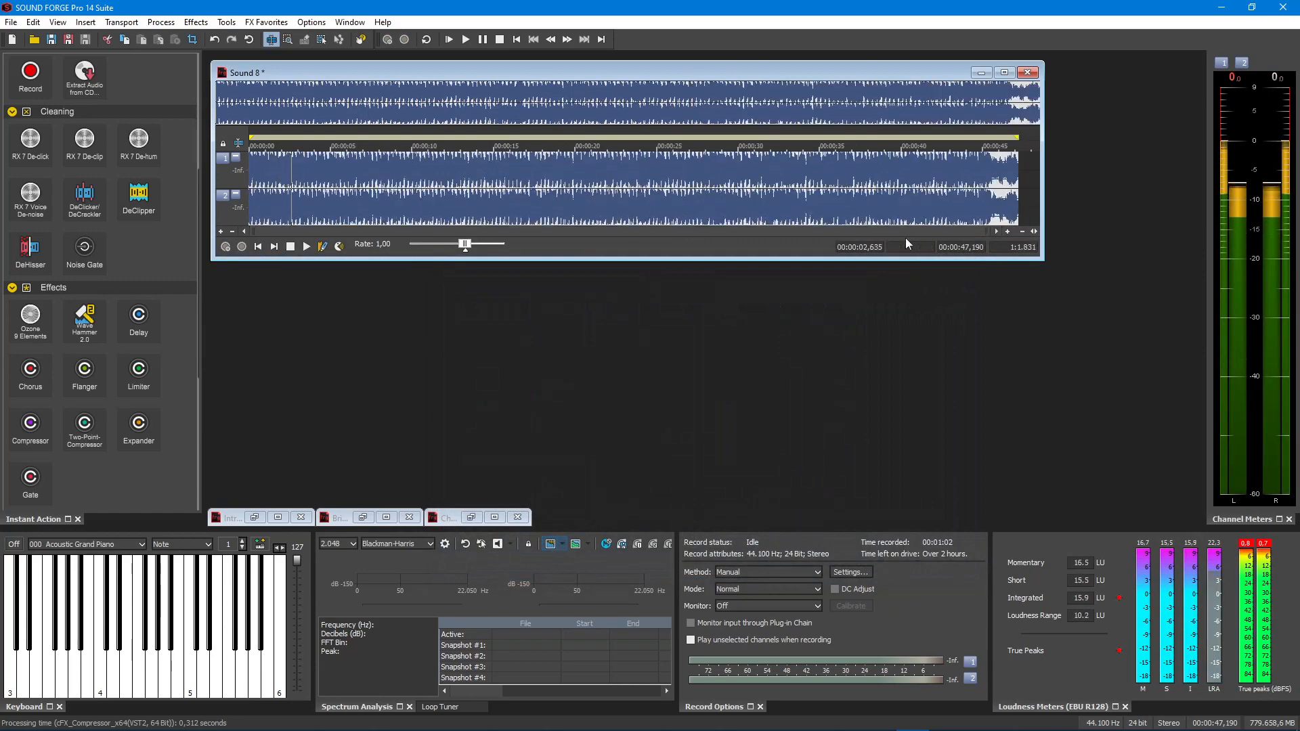
double_click(636, 197)
left_click(516, 39)
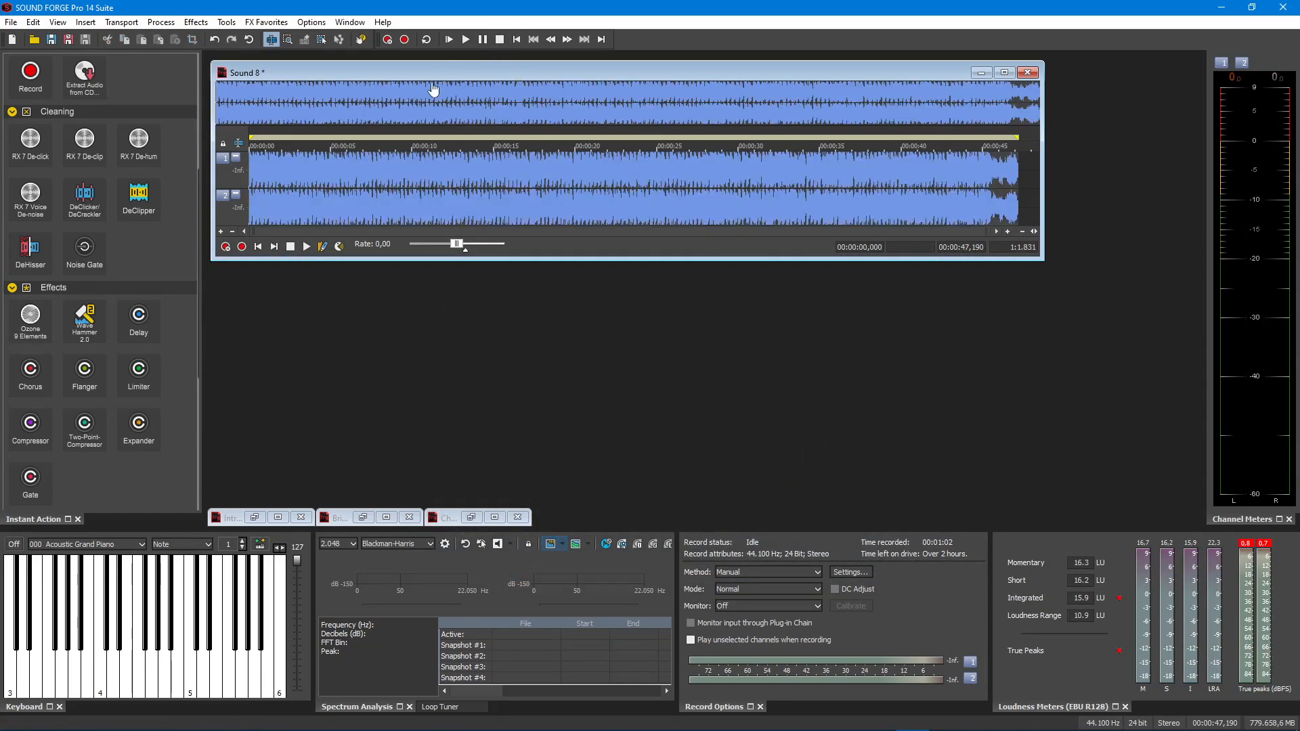
- Save the recording as Verse1.wav in the SOUND FORGE Folder as a 44.100 Hz, 24-bit stereo Wave file and open it in a new window
left_click(9, 22)
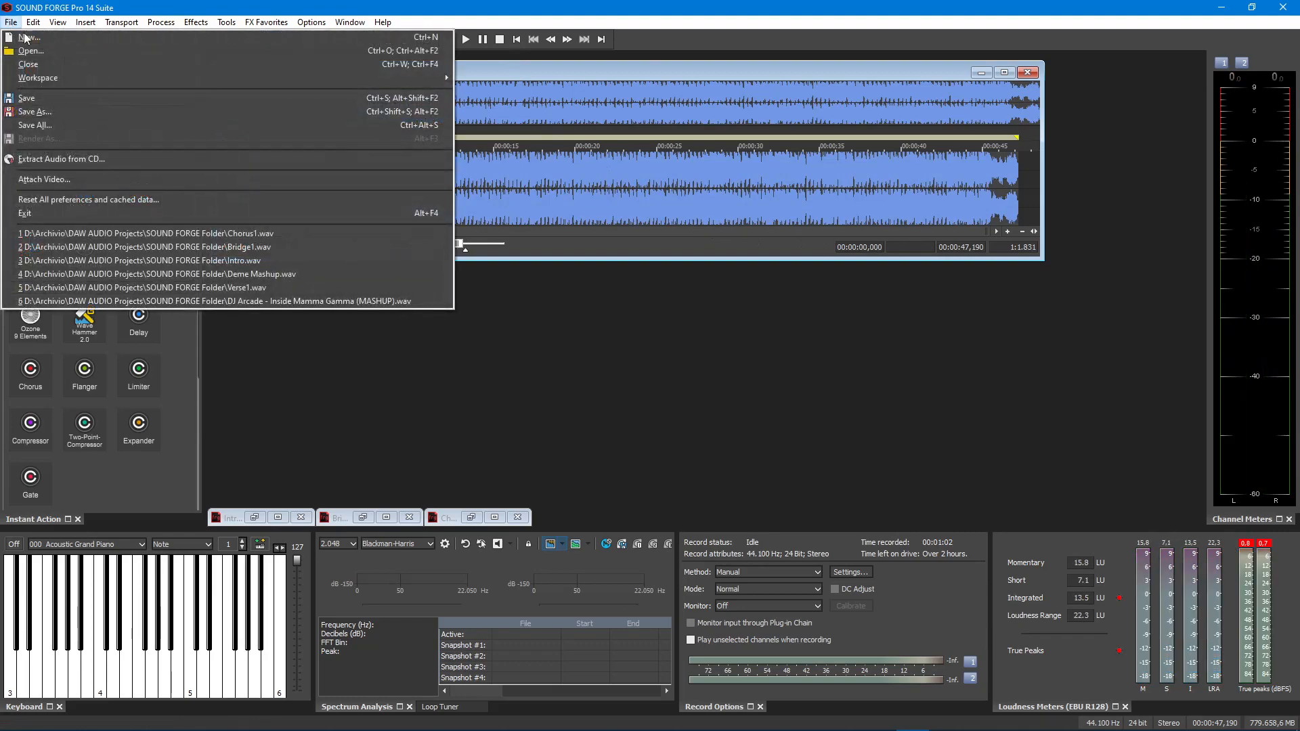
left_click(36, 111)
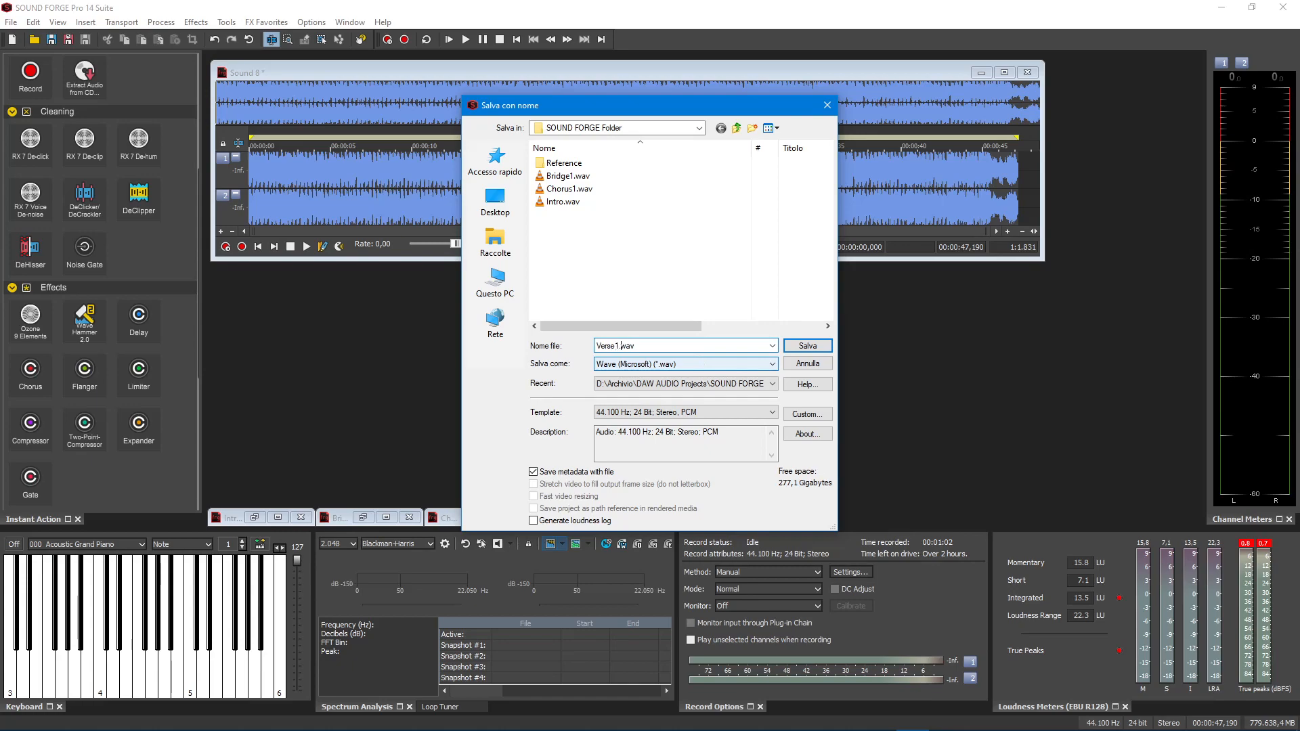
key("Return")
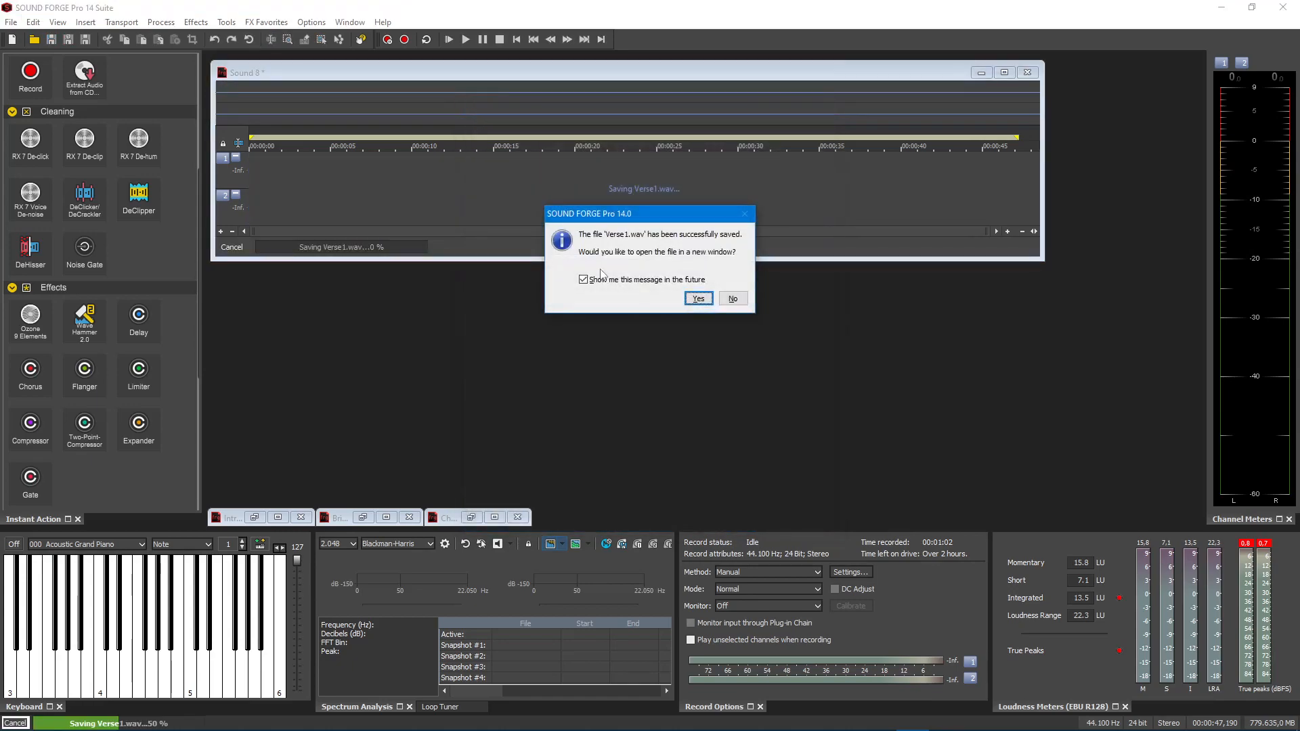
left_click(684, 299)
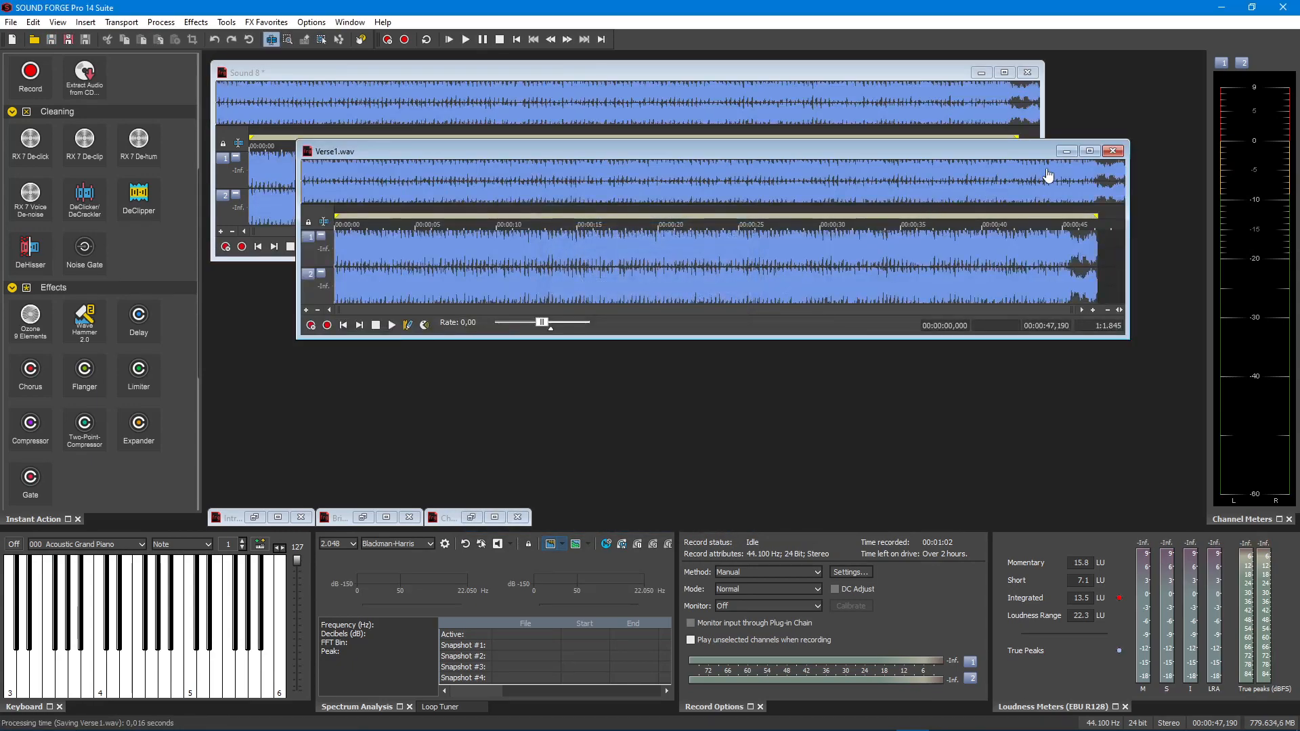
- Minimize the Verse1.wav window and close the original Sound 8 recording without saving its changes
left_click(1065, 151)
left_click(1030, 73)
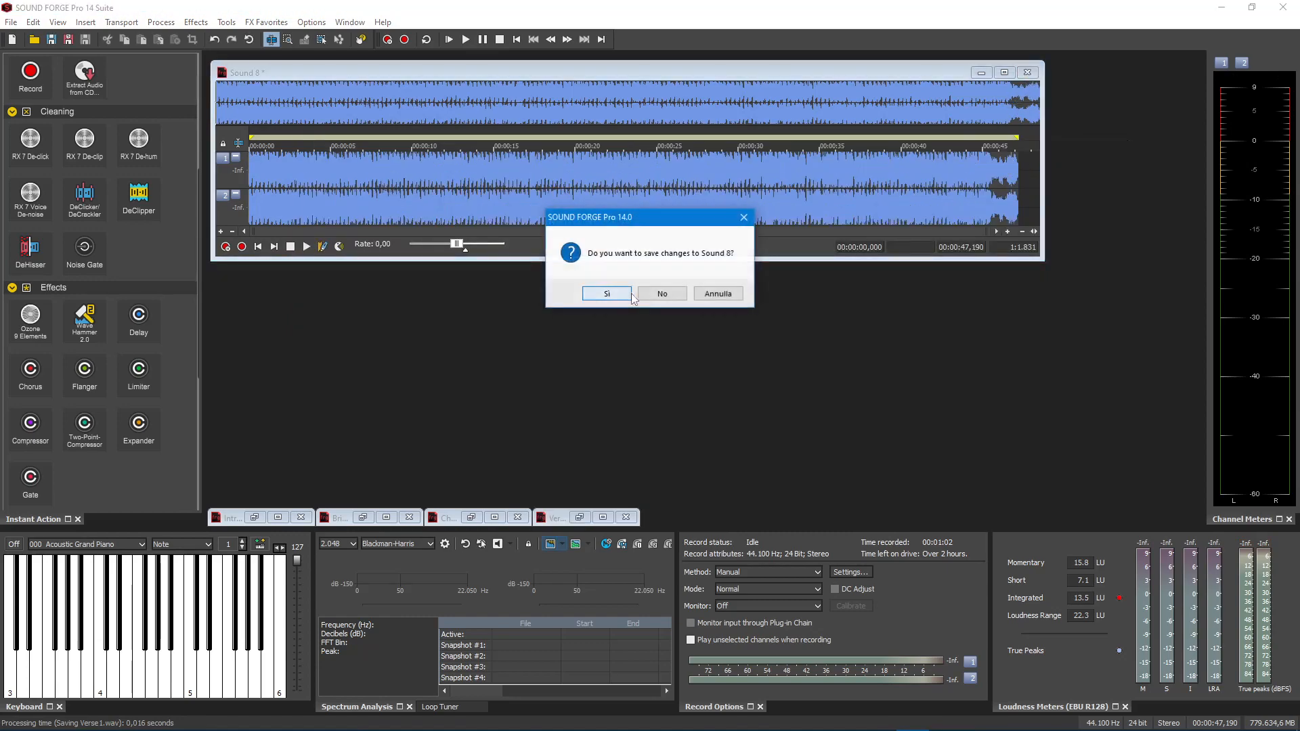
left_click(673, 296)
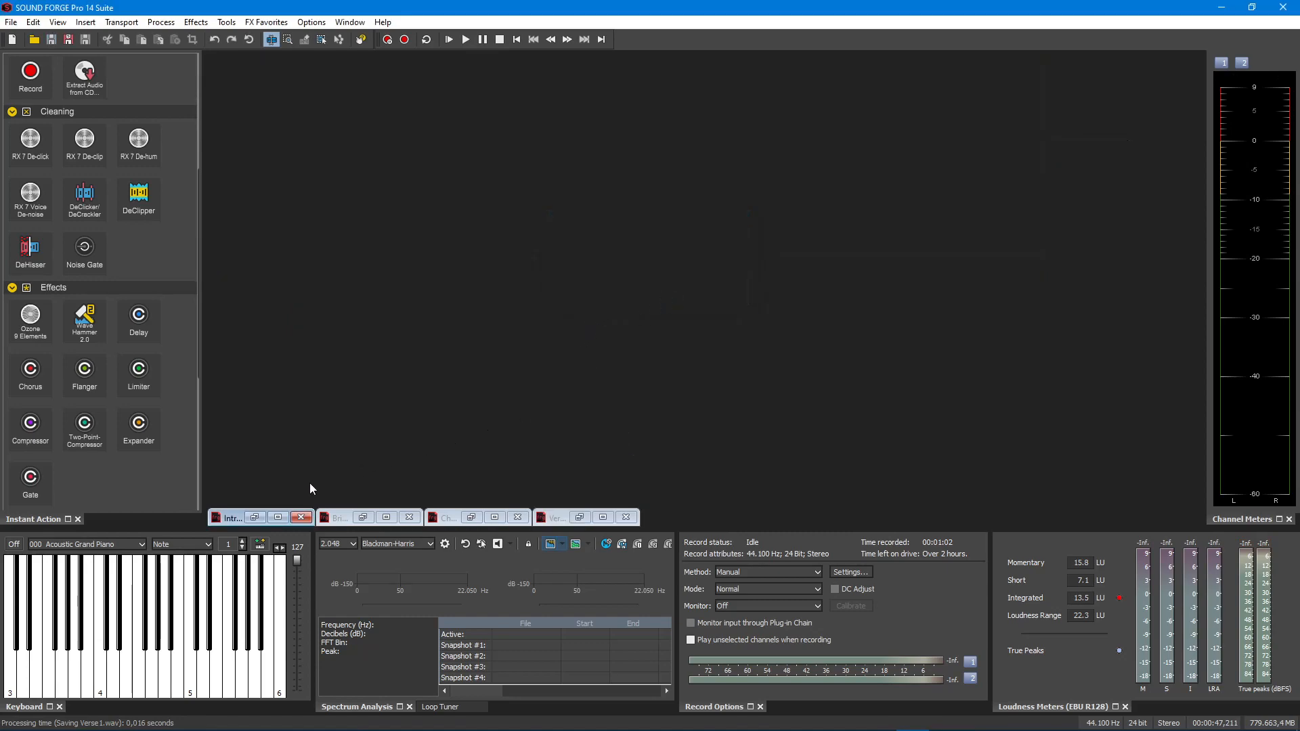
- Restore the Intro.wav and Verse1.wav windows and copy the entire Verse1.wav waveform
left_click(254, 517)
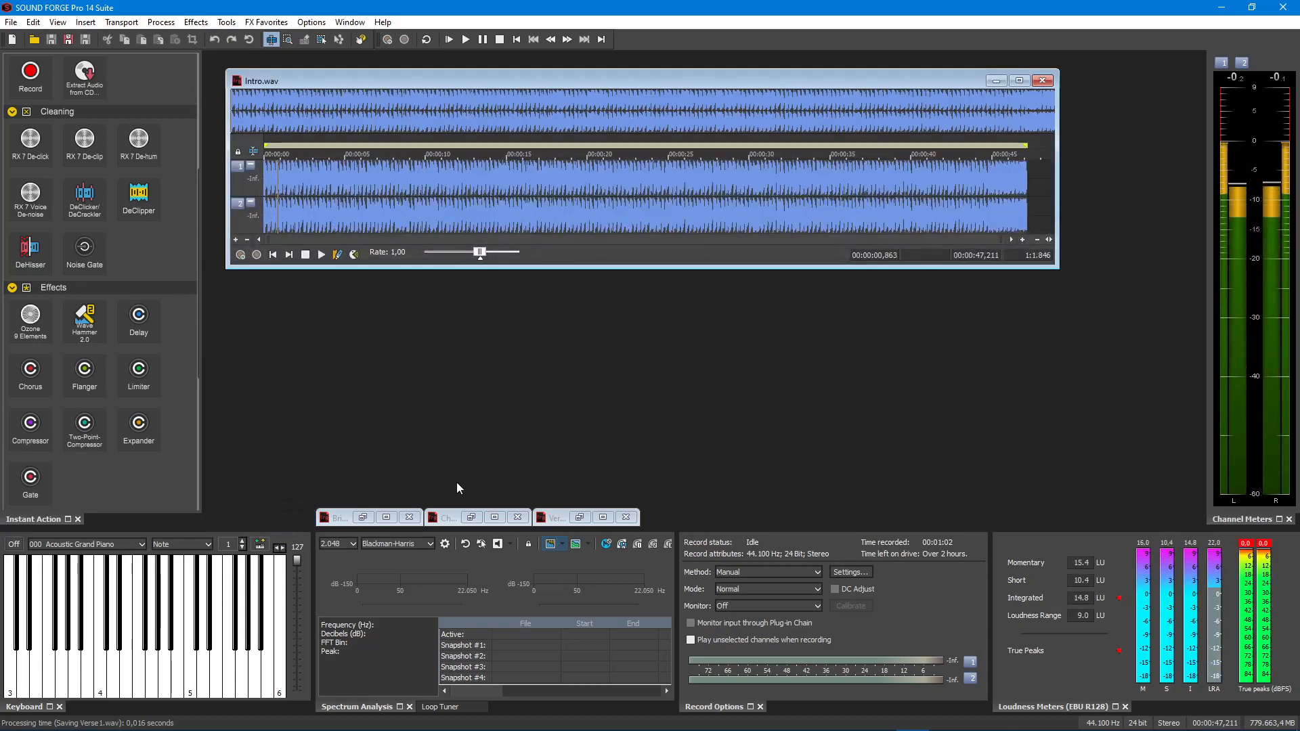
left_click(580, 519)
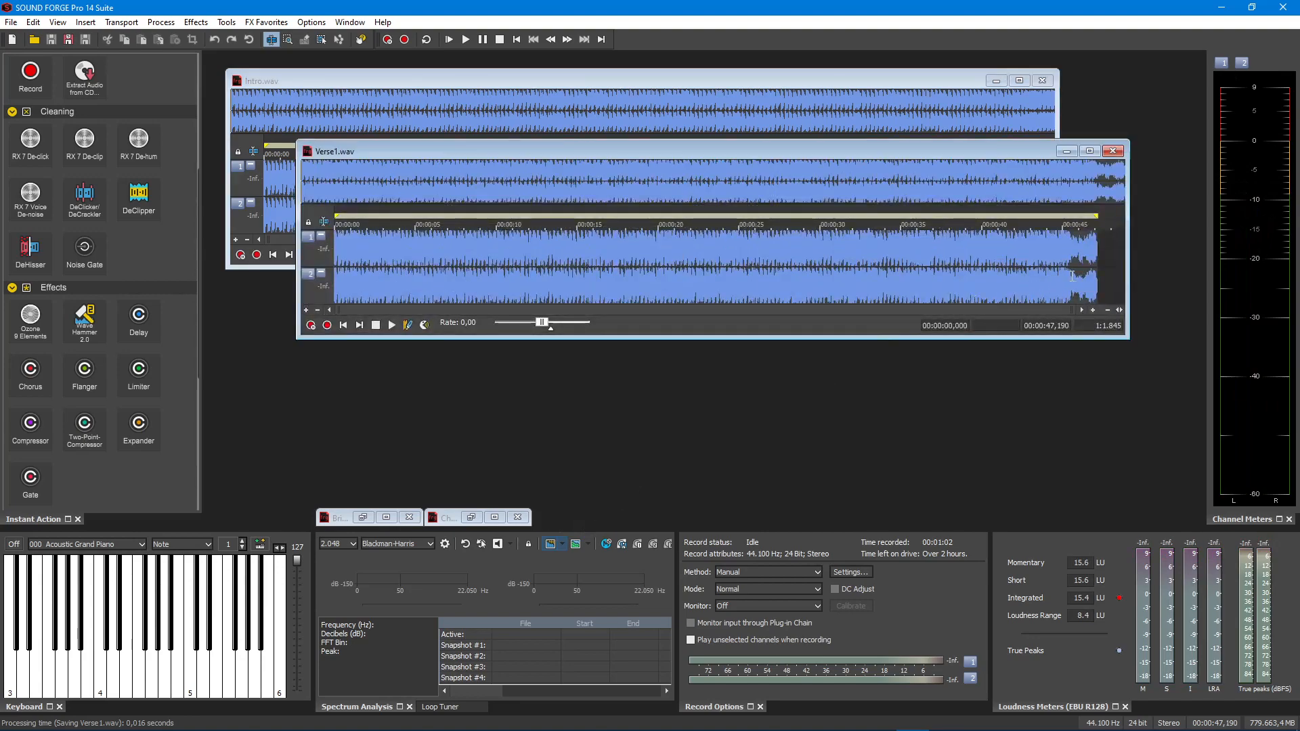
left_click_drag(1109, 264, 318, 271)
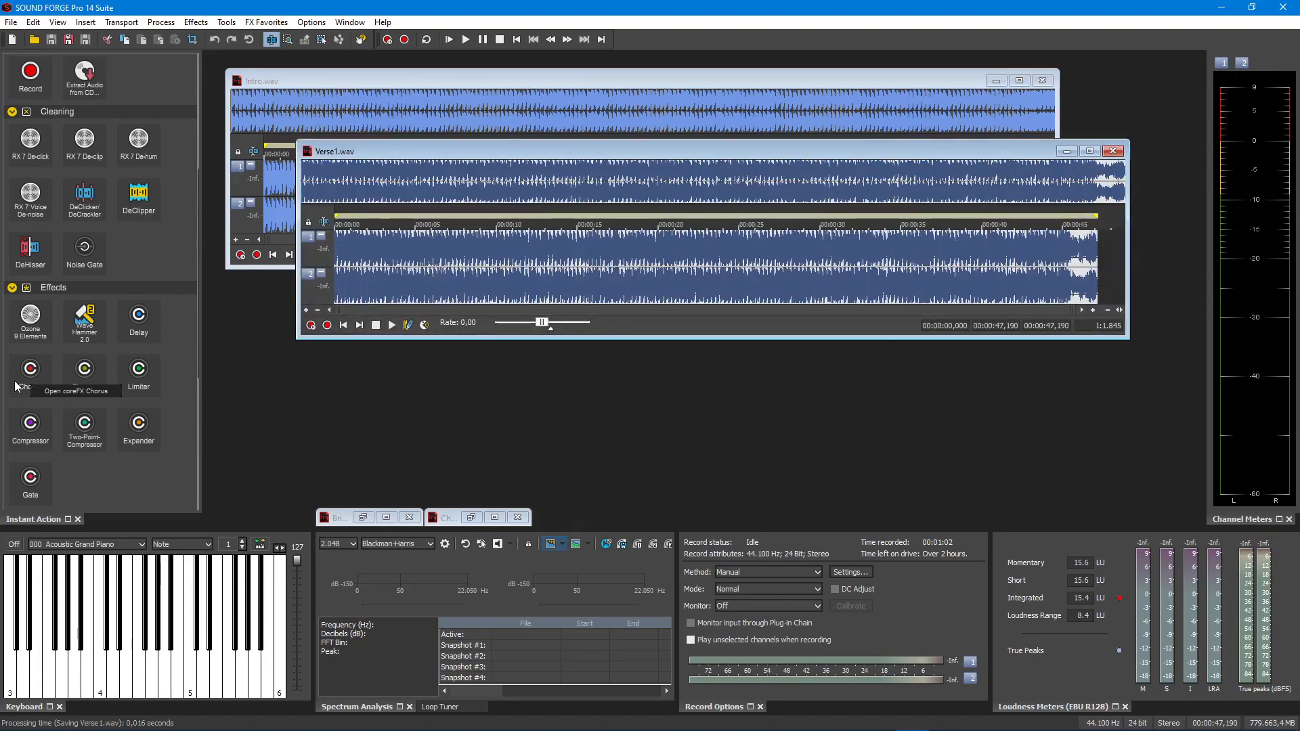
- Paste the copied verse at the very end of Intro.wav and minimize the Verse1.wav window
left_click(840, 82)
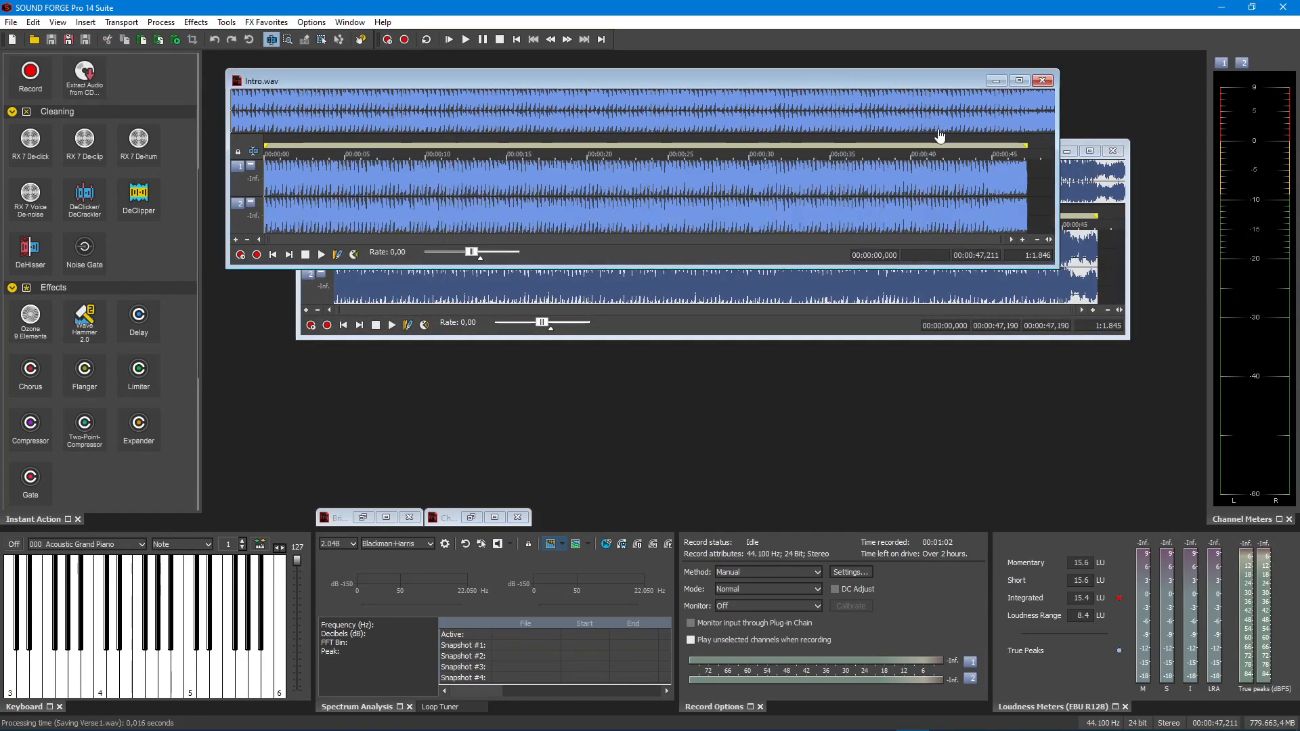
left_click(990, 188)
key("space")
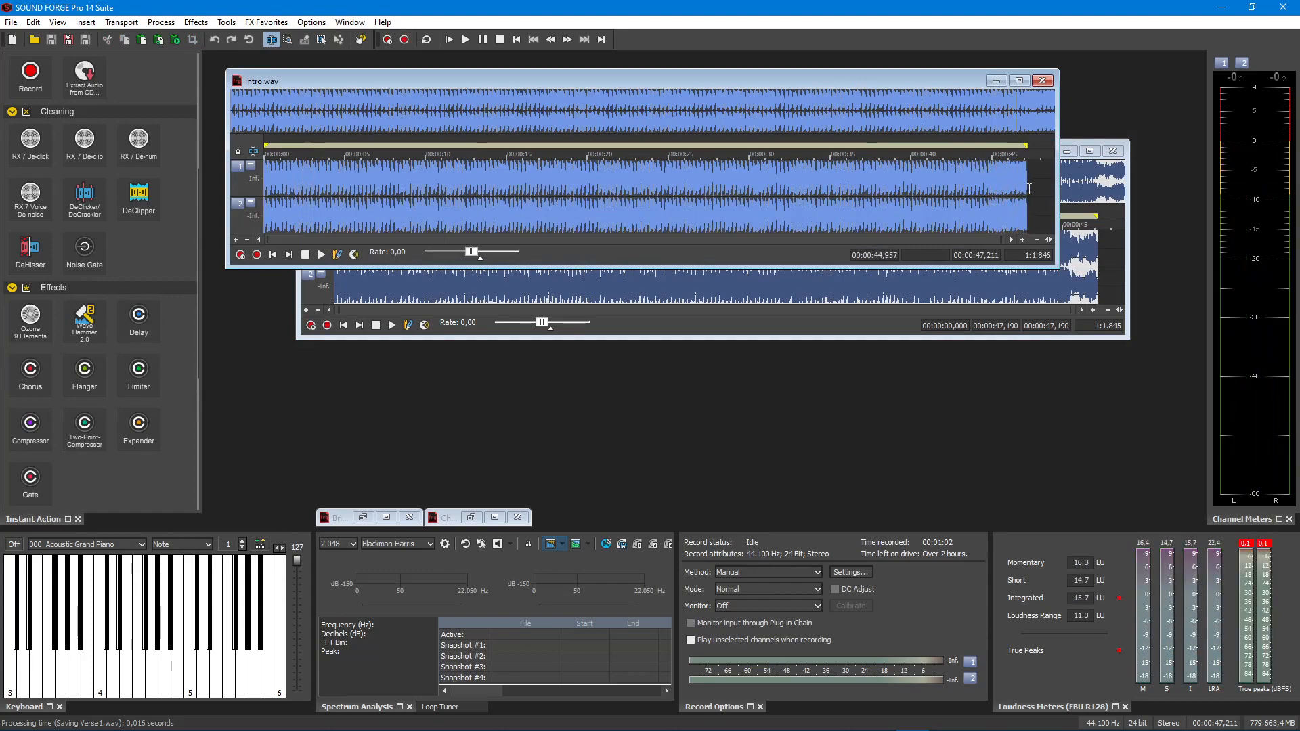
left_click(1023, 240)
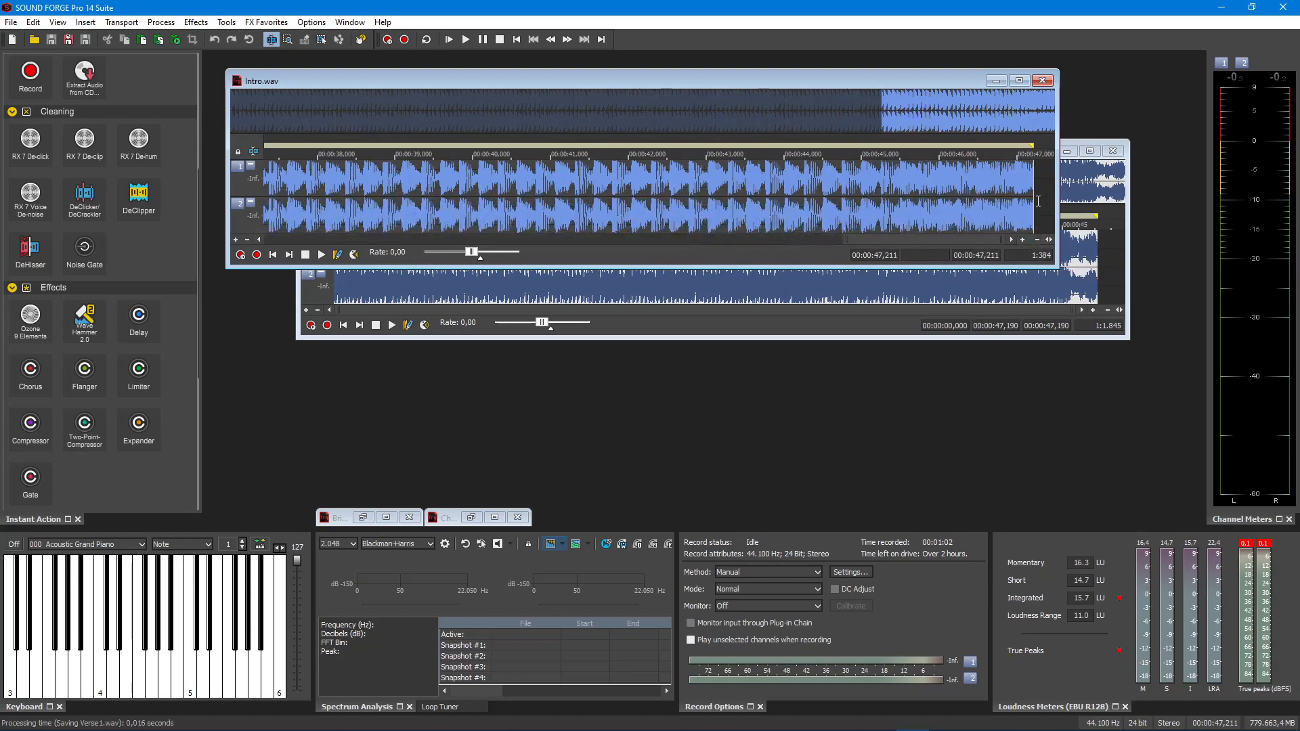
key("ctrl+v")
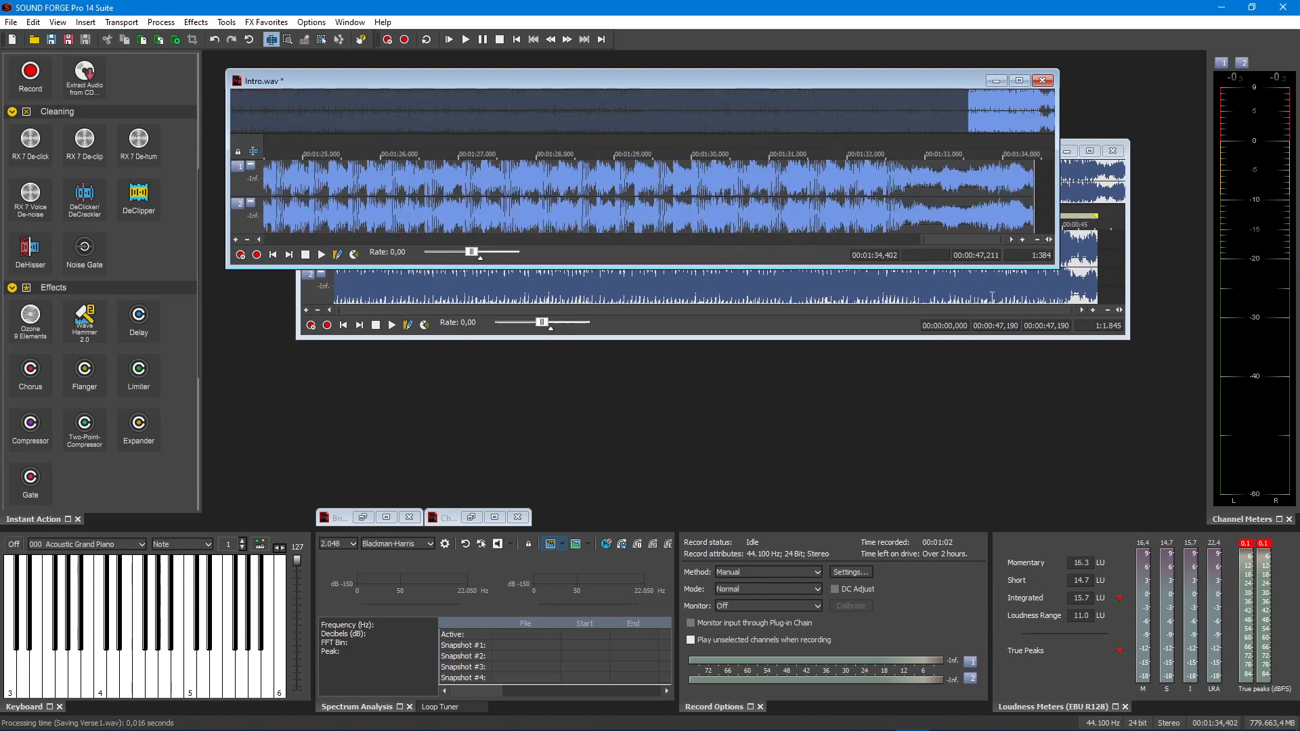
left_click(879, 336)
left_click(1067, 152)
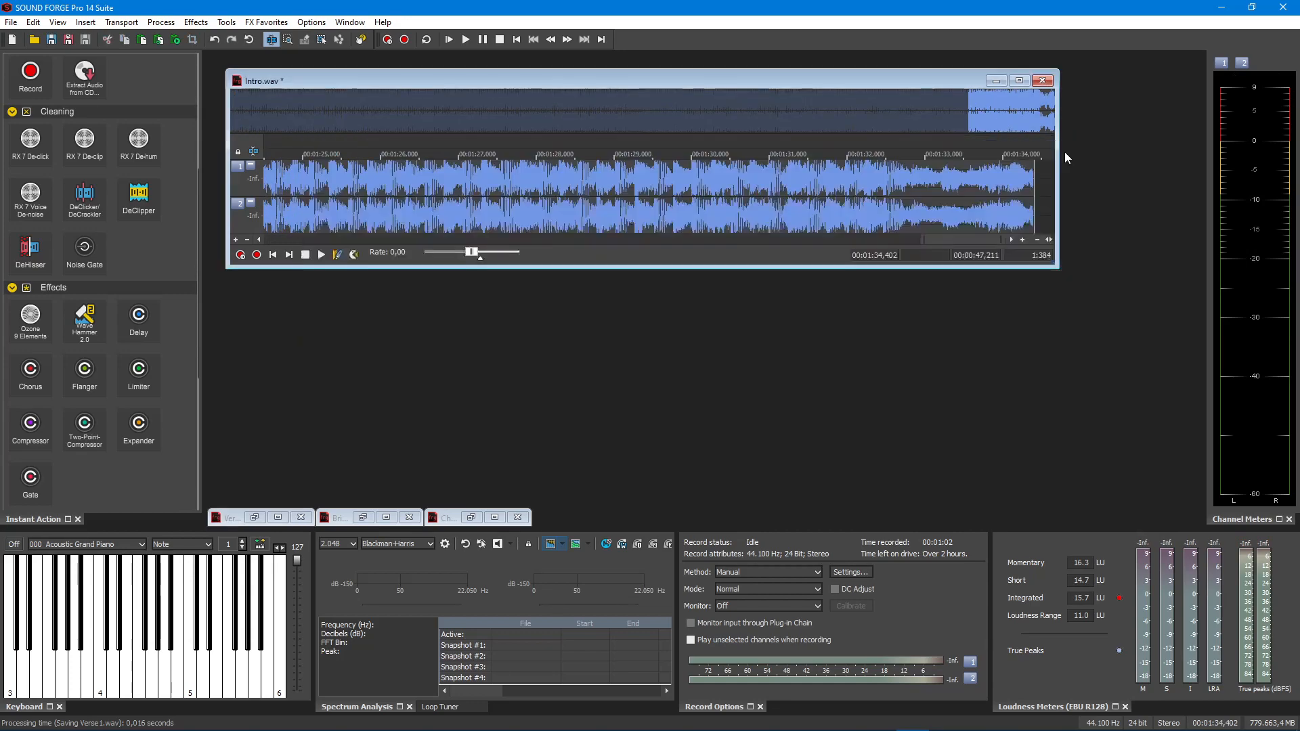
- Restore Bridge1.wav, copy its entire waveform and minimize its window again
left_click(364, 518)
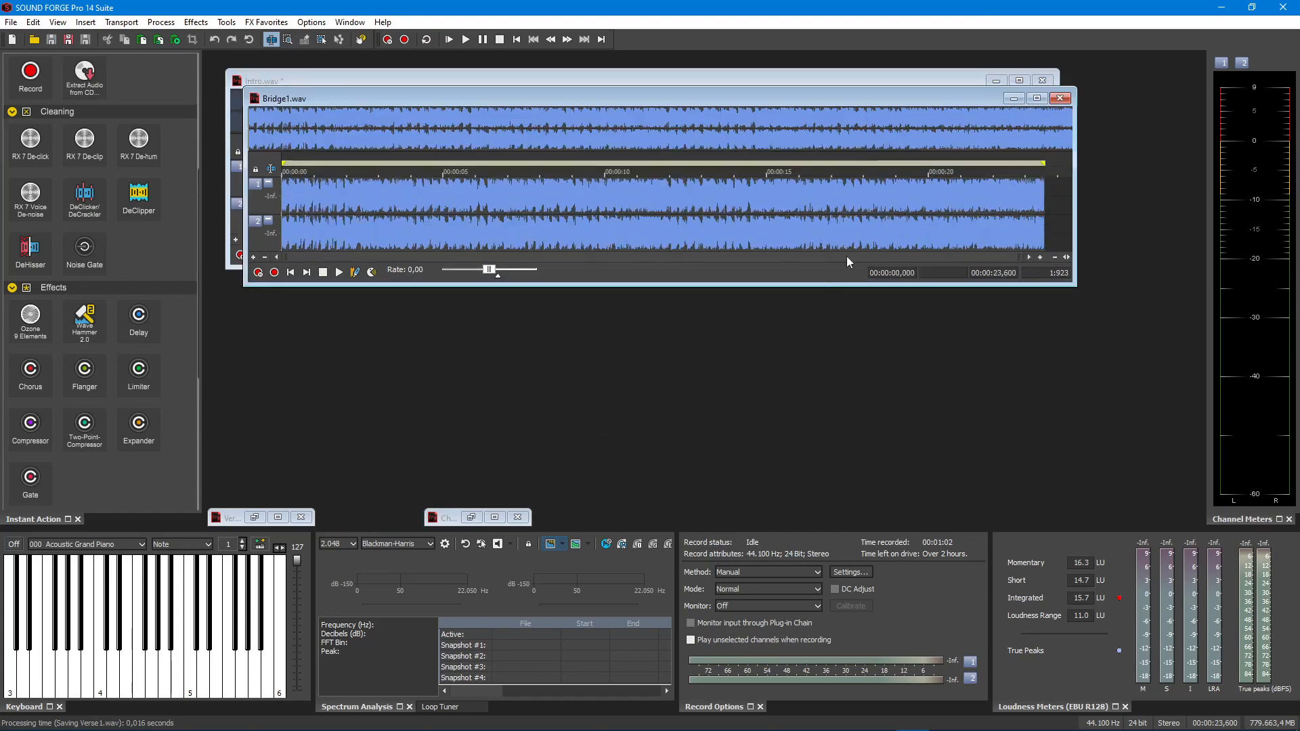
left_click_drag(1058, 213, 93, 270)
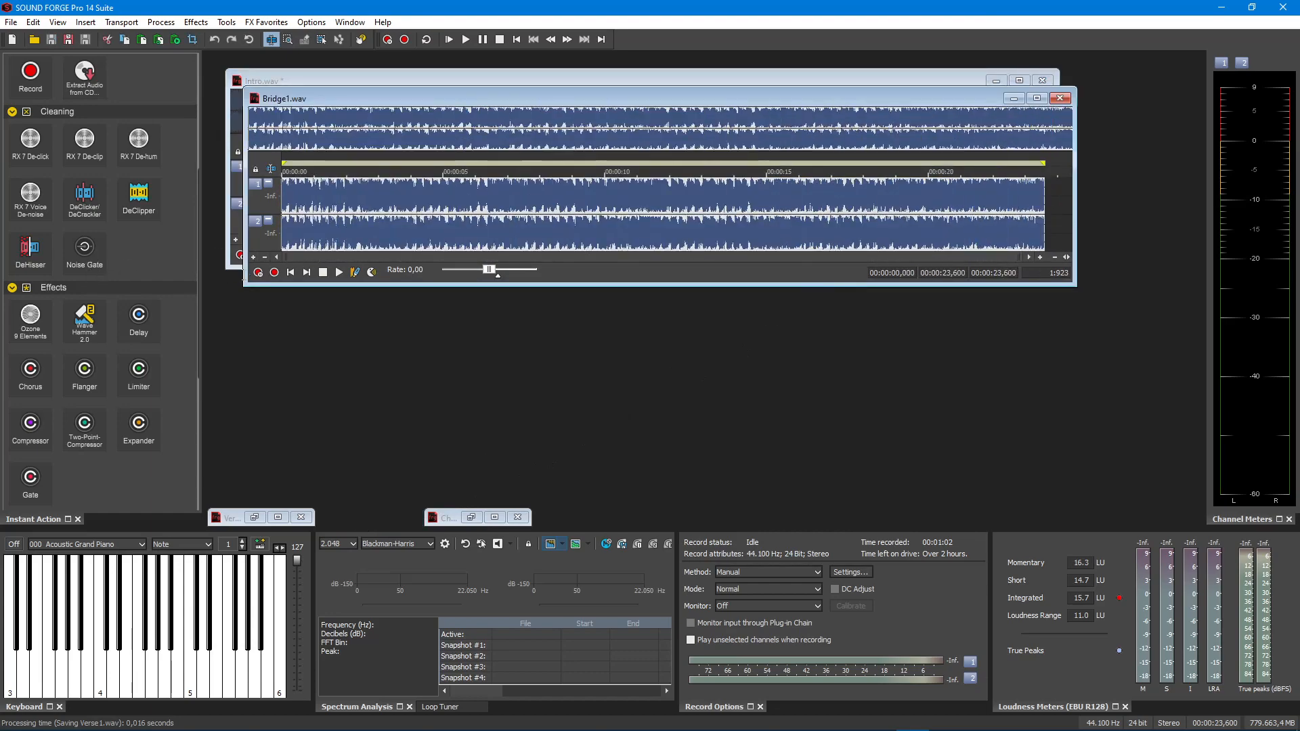
left_click(1010, 99)
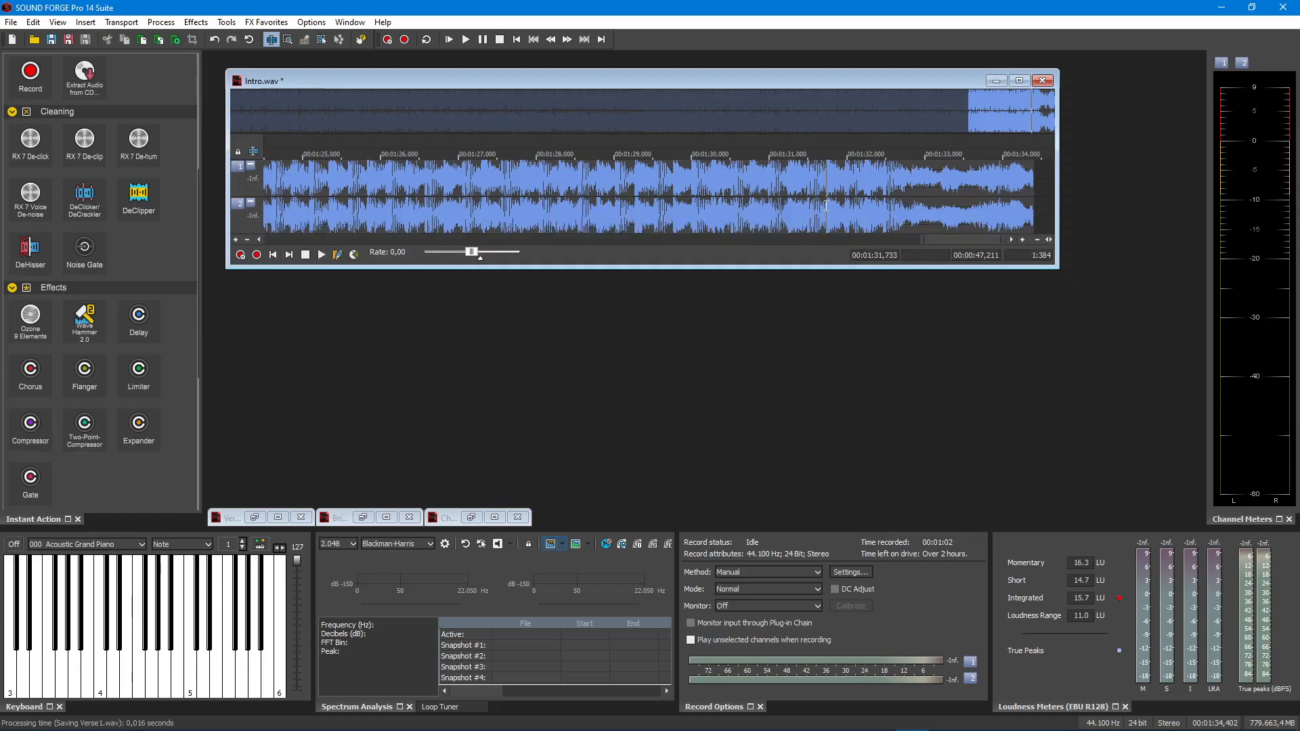
- Play back the last few seconds of the verse pasted into Intro.wav, then stop
key("space")
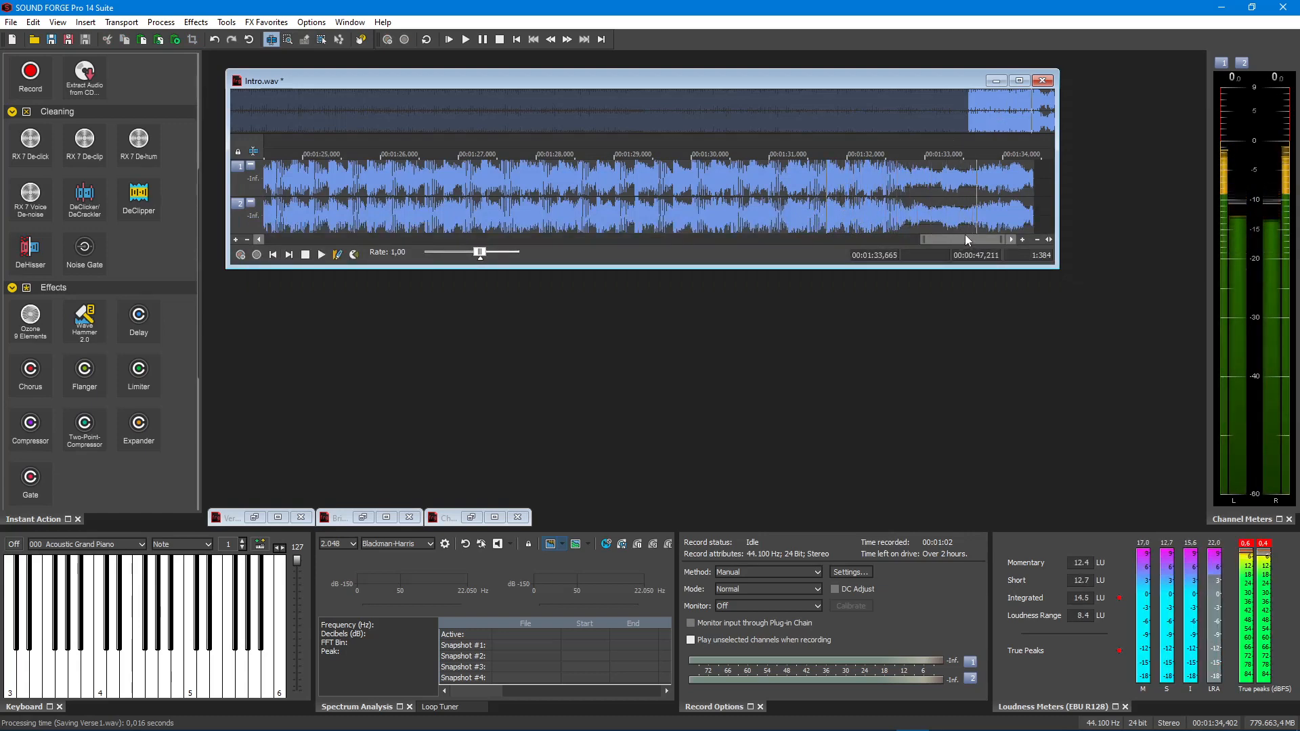
key("space")
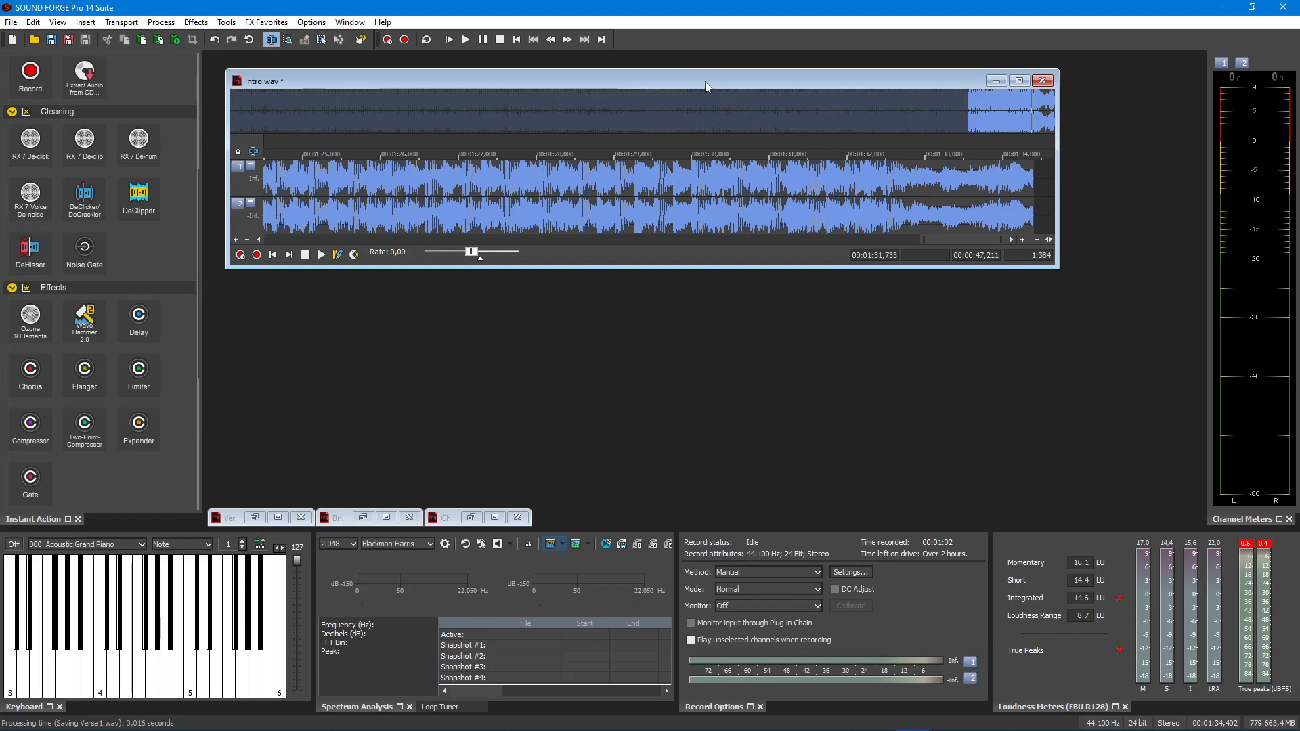
left_click_drag(705, 86, 710, 87)
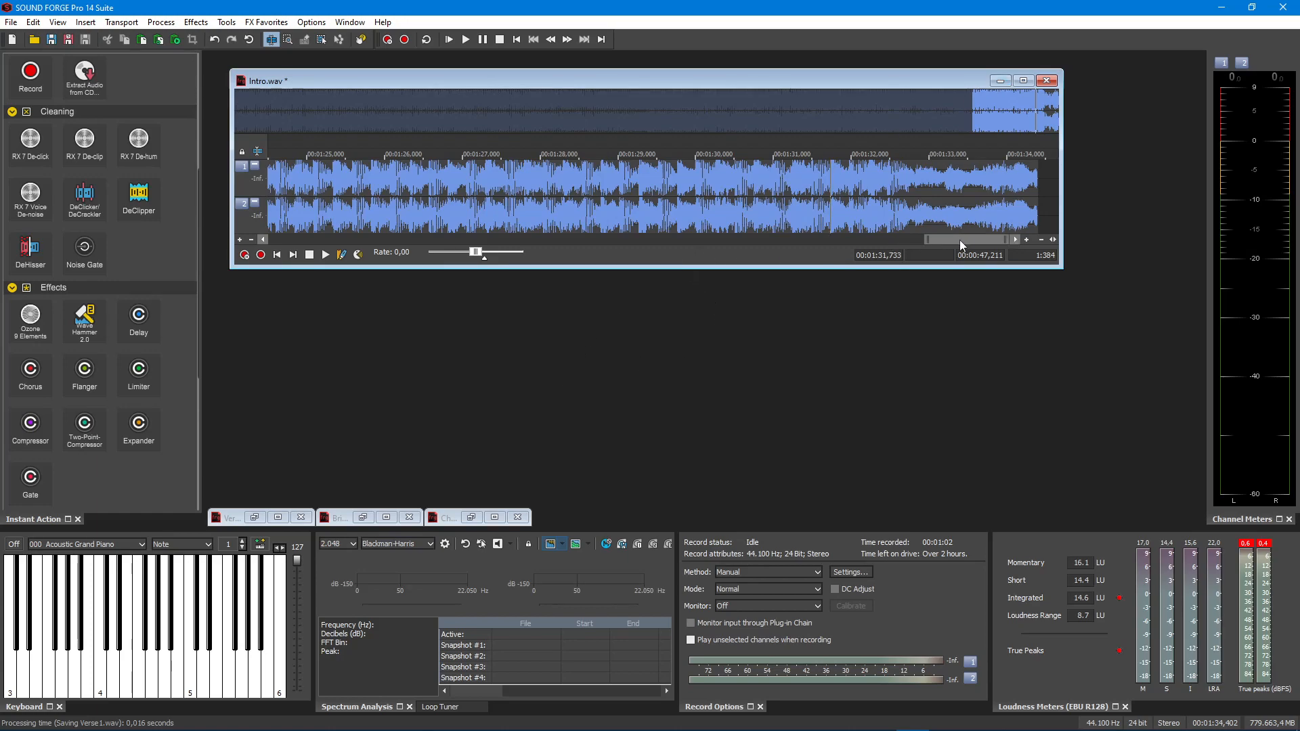
- Play back Intro.wav in its intro part, across the join into the verse, and near the verse's ending
left_click_drag(960, 240, 263, 263)
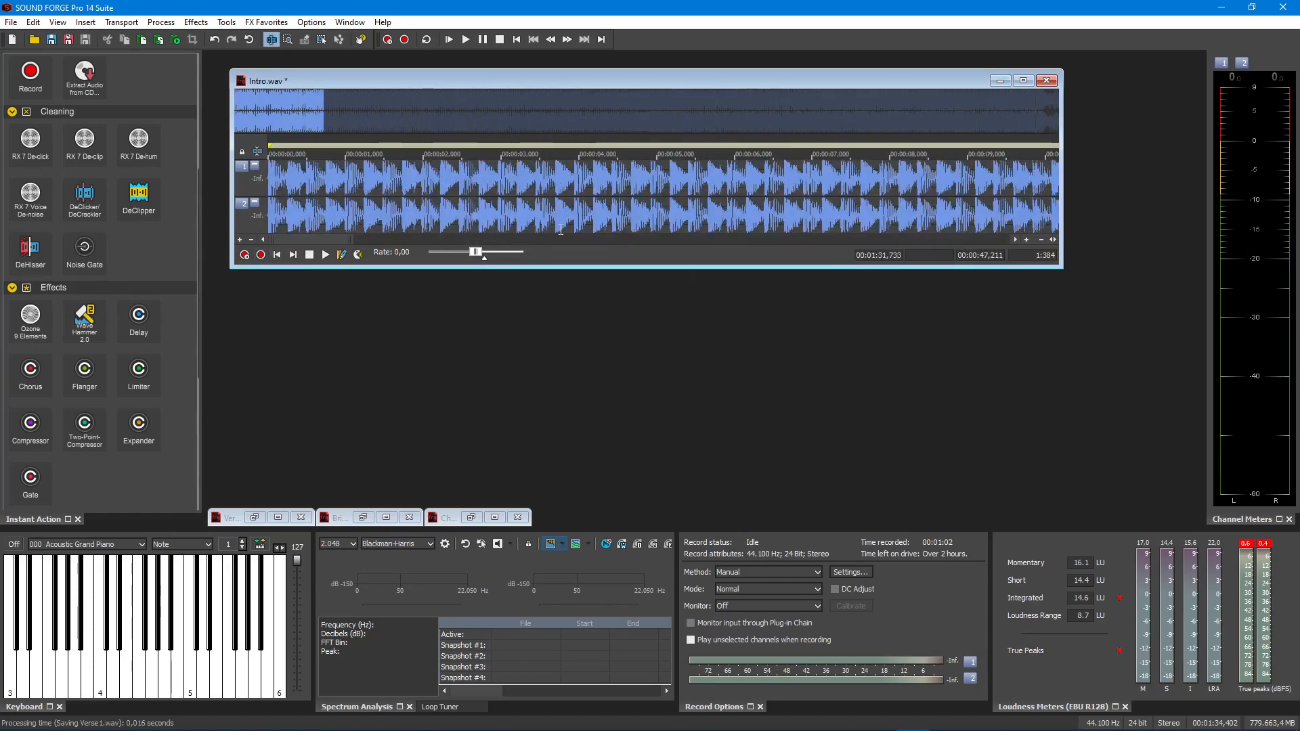
left_click(836, 202)
key("space")
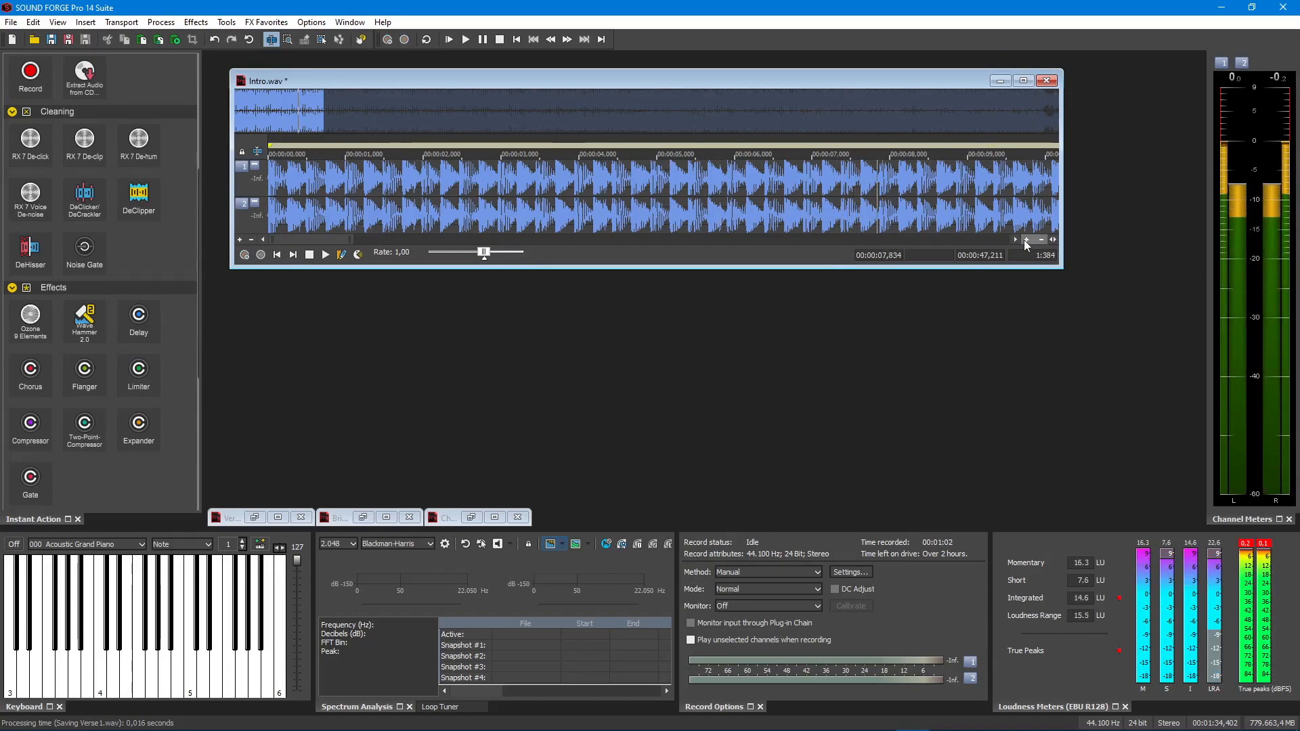
left_click(1040, 239)
left_click(1041, 239)
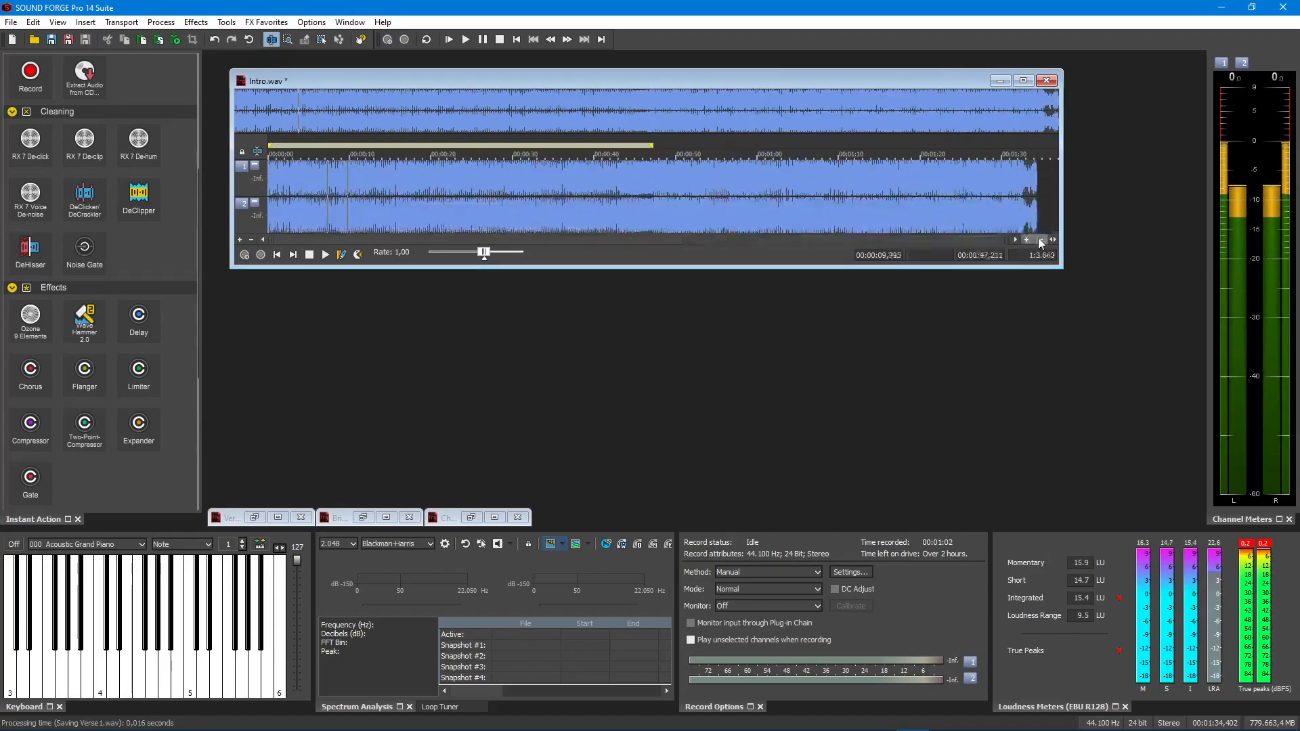
key("space")
left_click(641, 200)
key("space")
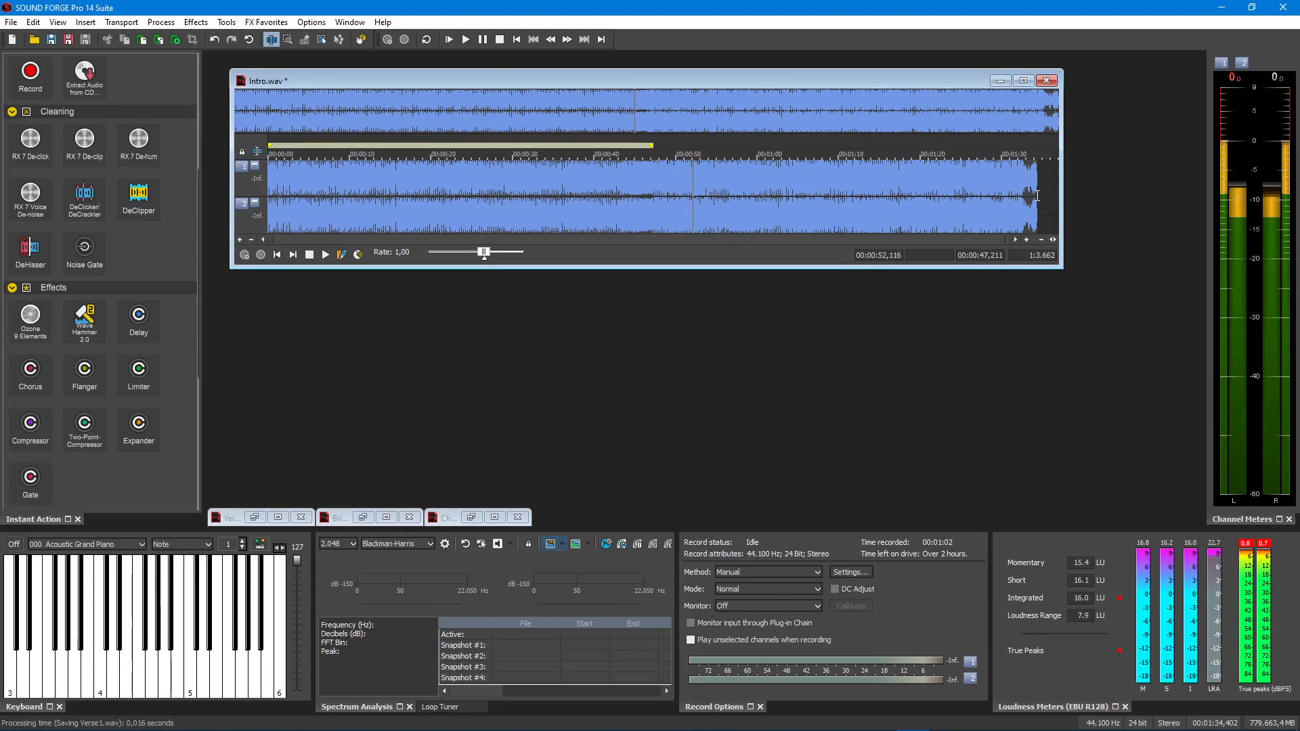
key("space")
left_click(994, 209)
key("space")
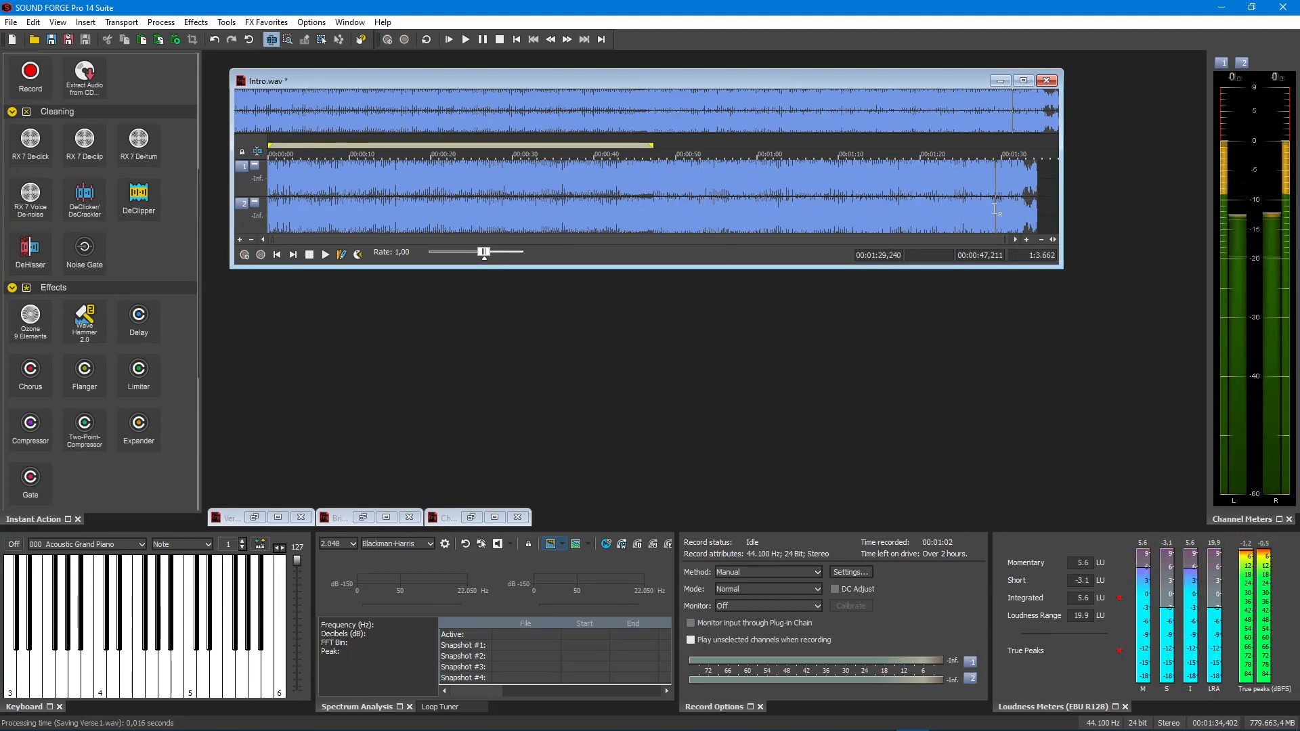
- Paste the copied bridge at the very end of Intro.wav and play across the verse-to-bridge join
left_click(1027, 240)
left_click(1027, 239)
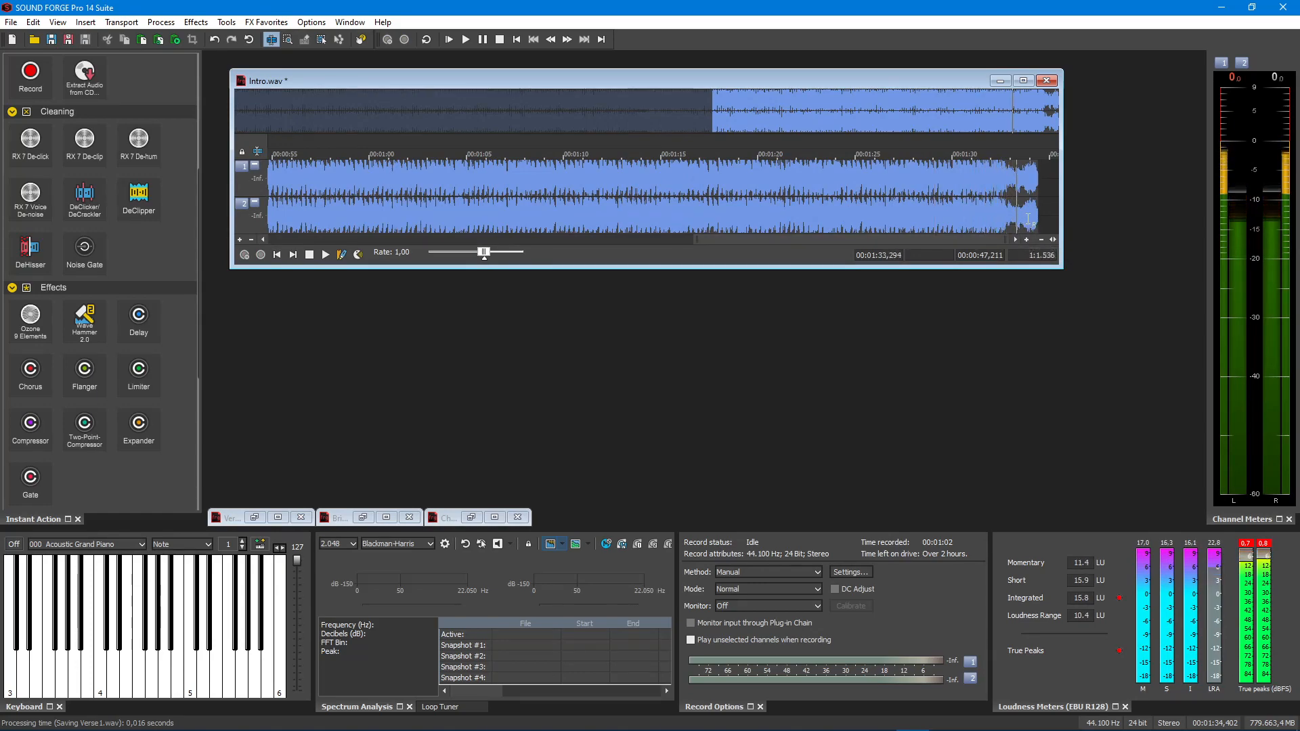
left_click(1038, 190)
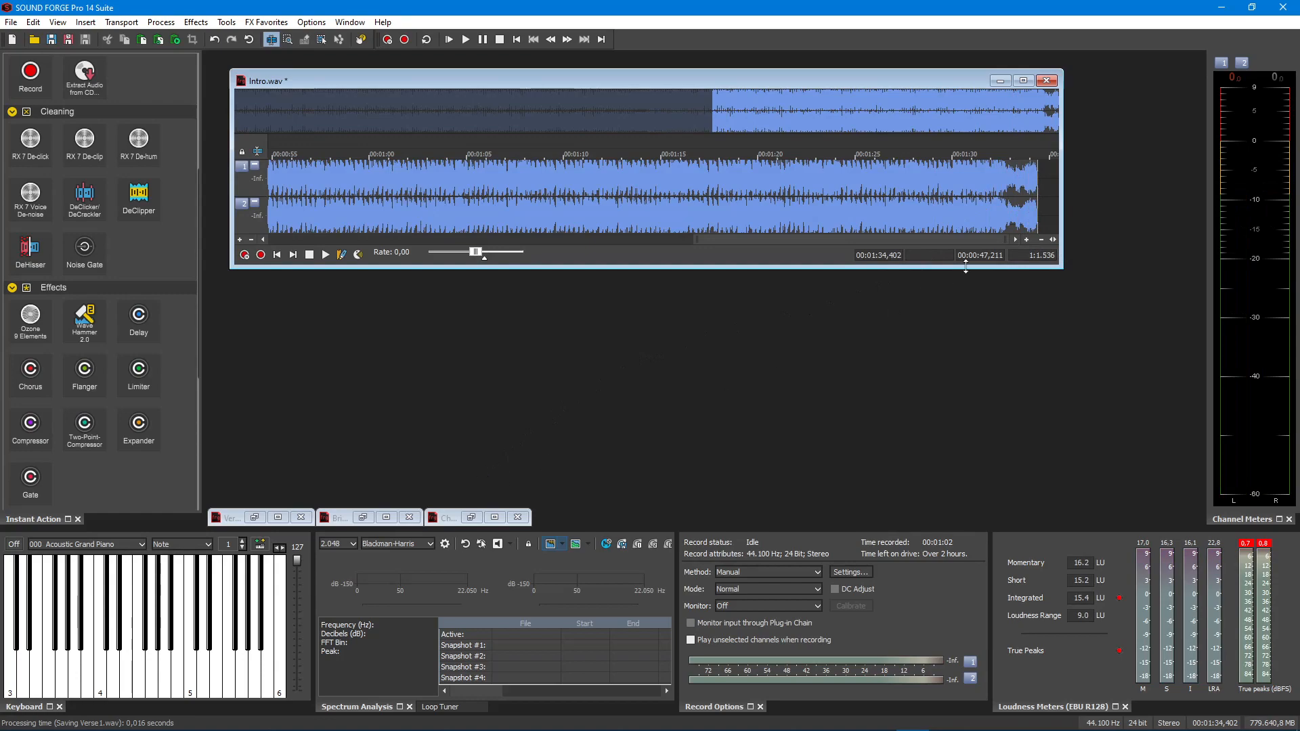
key("ctrl+v")
left_click(540, 208)
key("space")
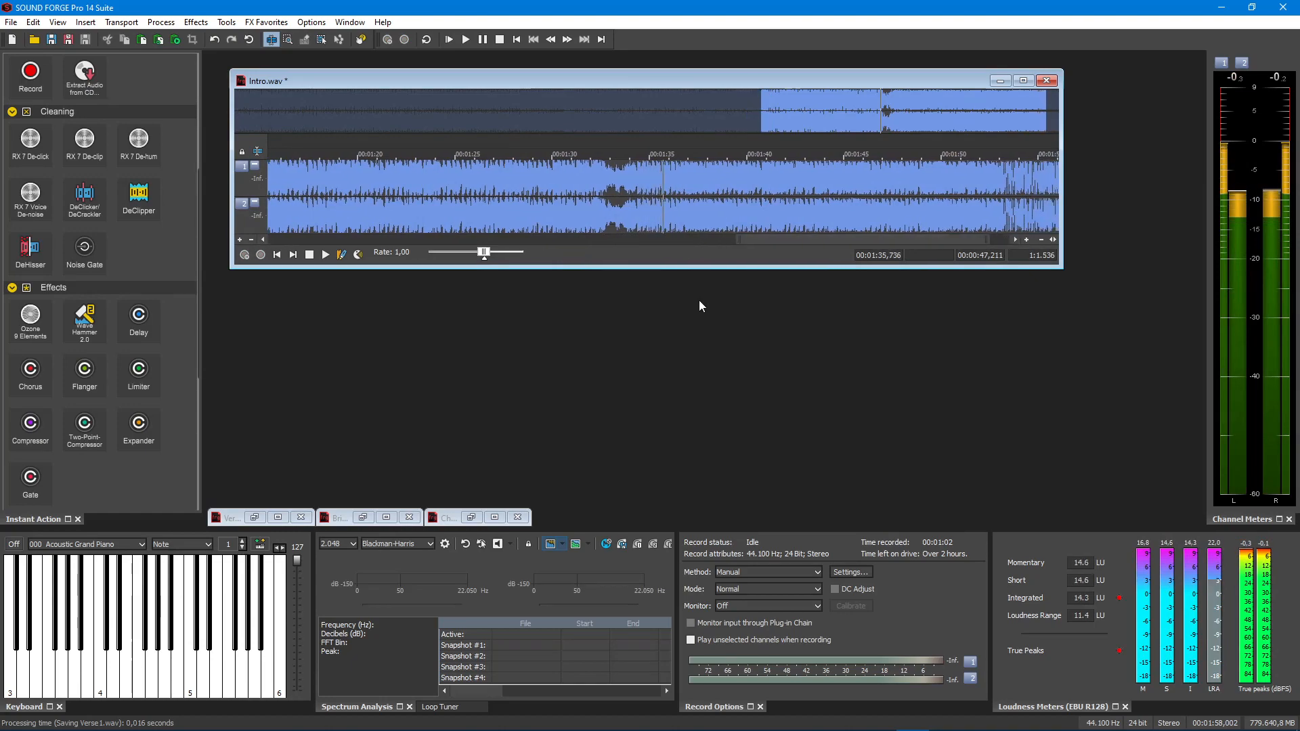
- Restore Chorus1.wav, copy its entire waveform and minimize its window again
left_click(447, 518)
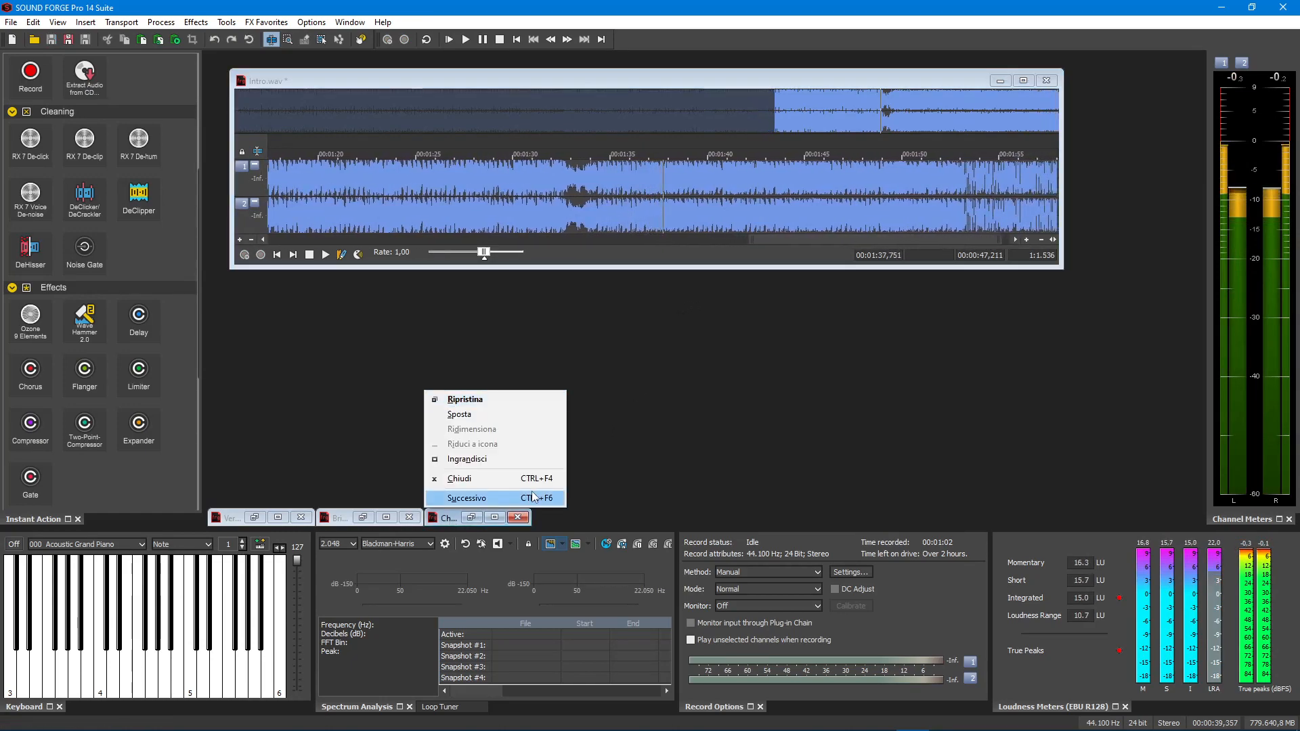
left_click(612, 411)
left_click(473, 518)
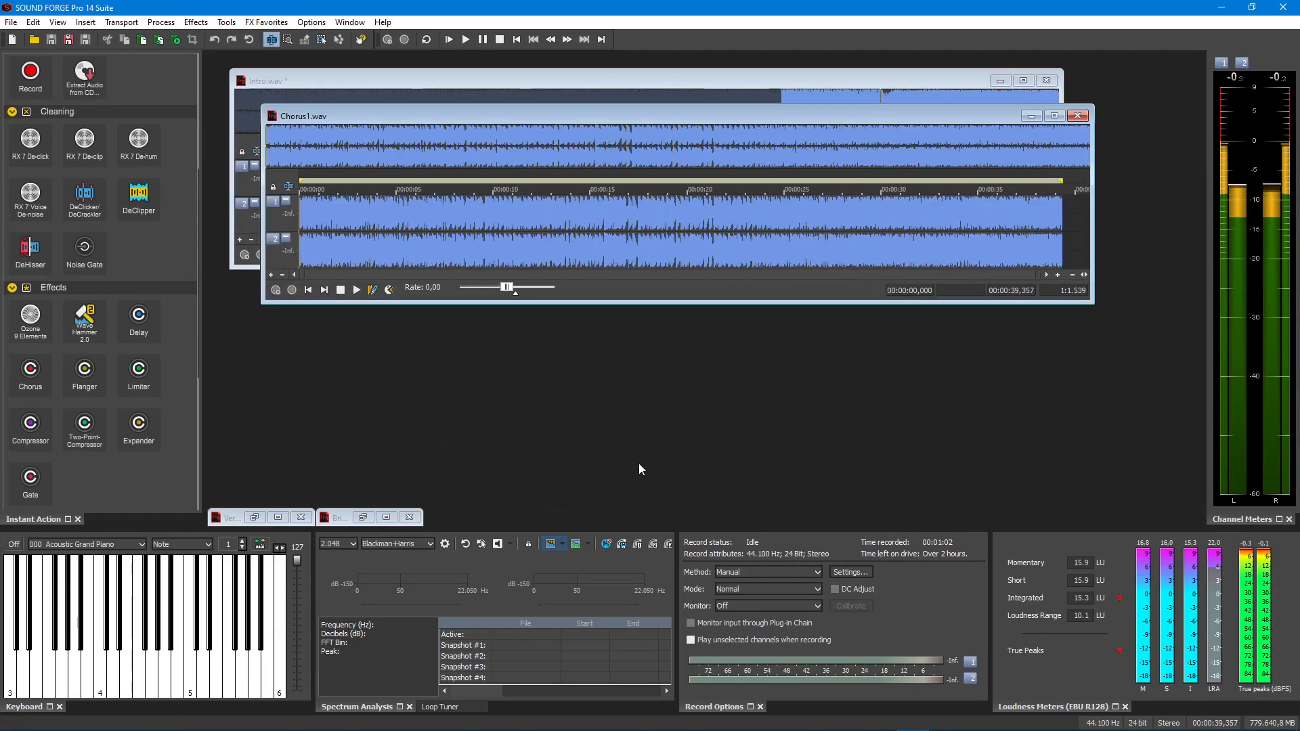
left_click_drag(1050, 244, 184, 292)
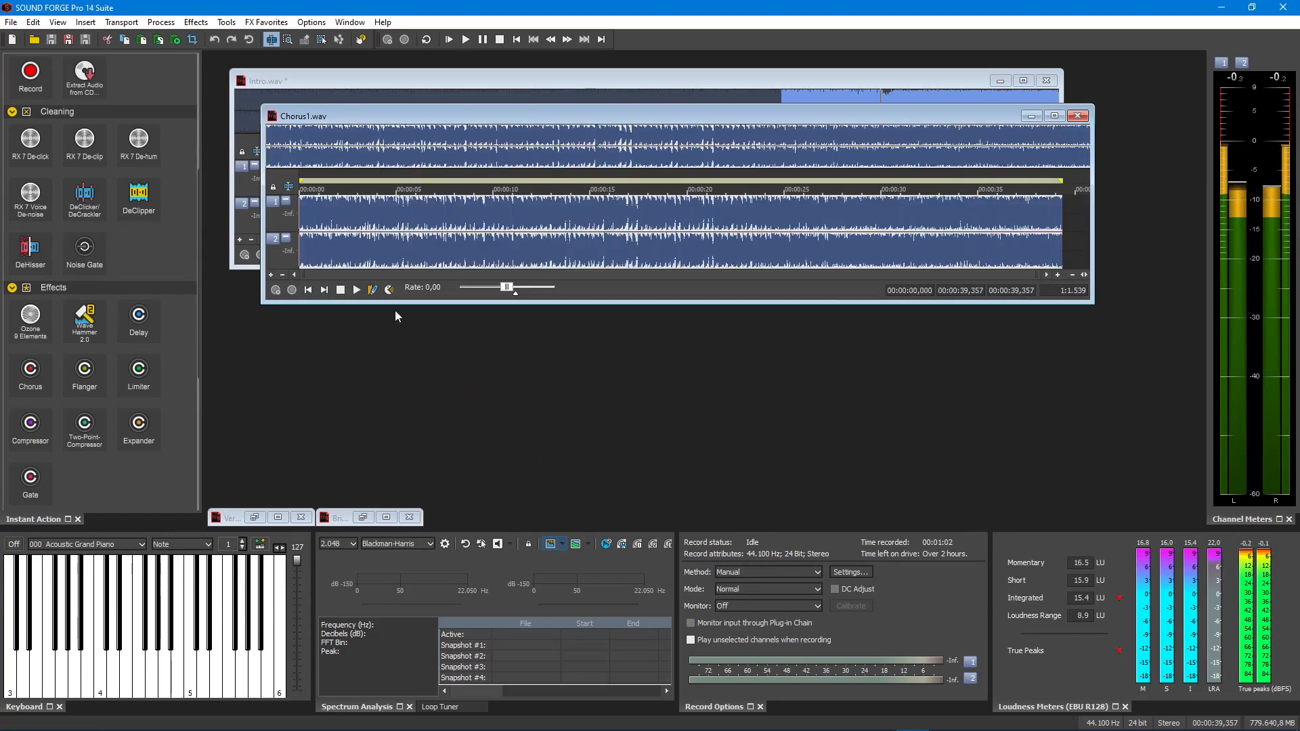
left_click(1031, 116)
- Paste the copied chorus at the very end of Intro.wav, after the bridge
left_click(1014, 193)
left_click(1026, 240)
left_click(1025, 239)
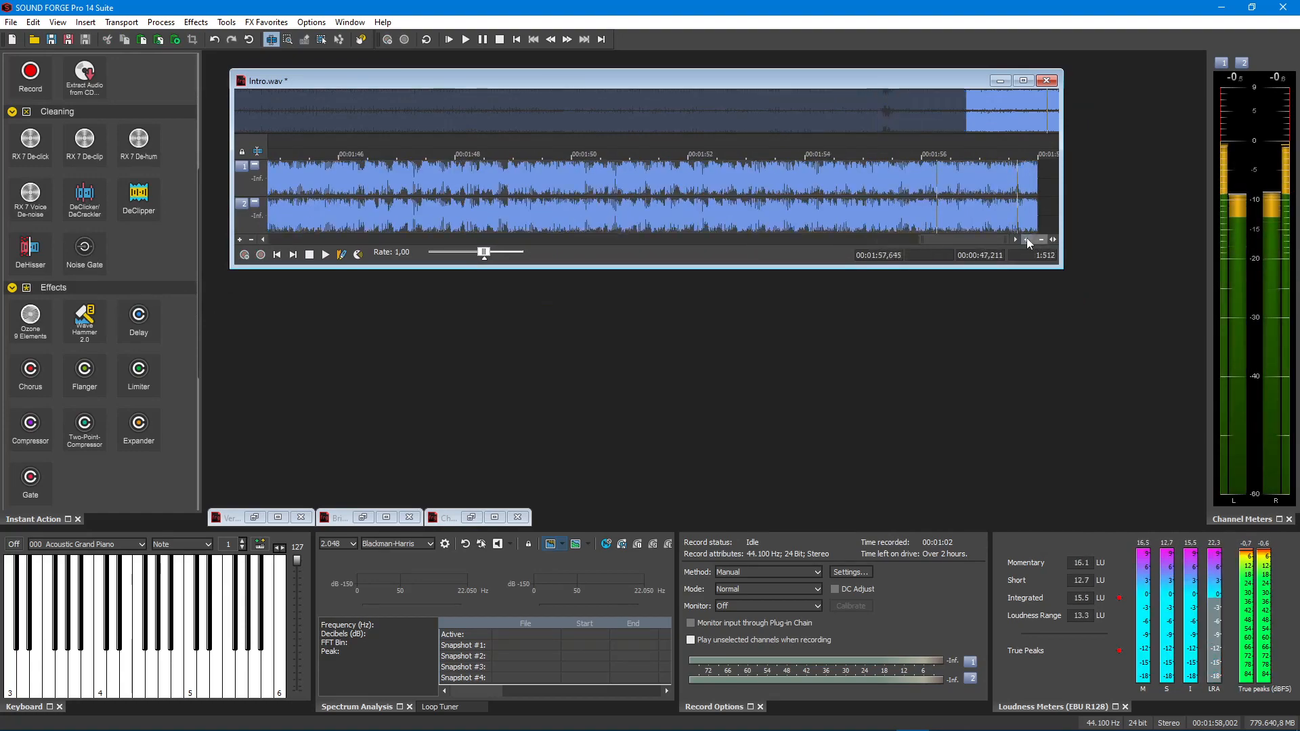
left_click(1025, 240)
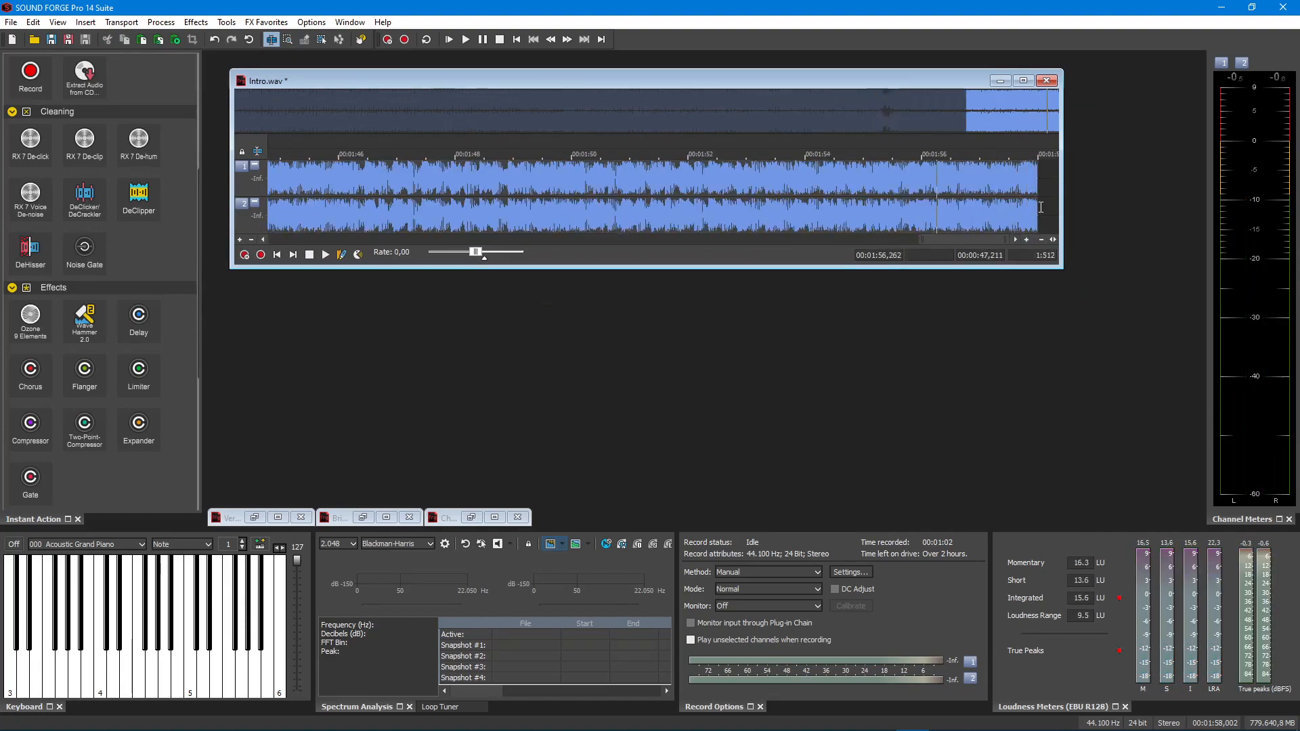
left_click(1027, 239)
left_click(1027, 240)
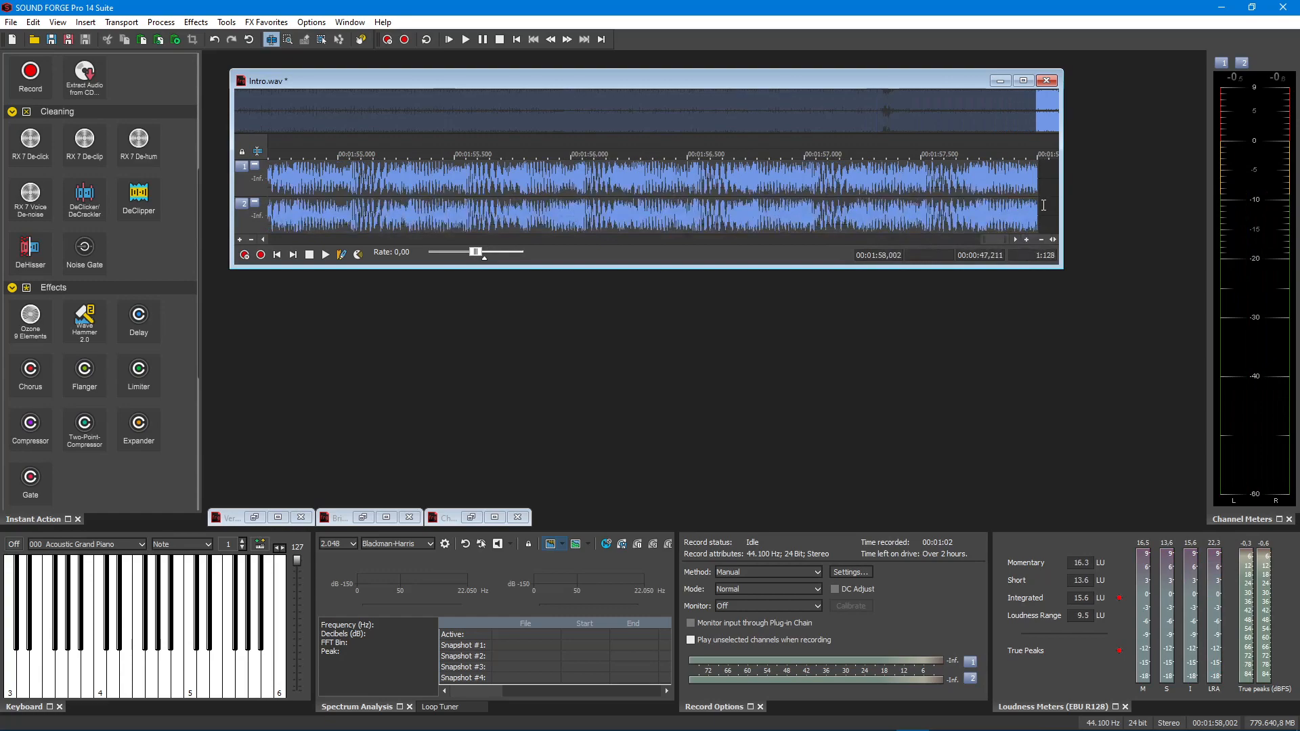
key("ctrl+v")
- Play back the combined Intro.wav within the chorus, from the middle of the bridge, and across the verse-to-bridge join
left_click(1041, 241)
left_click(1041, 240)
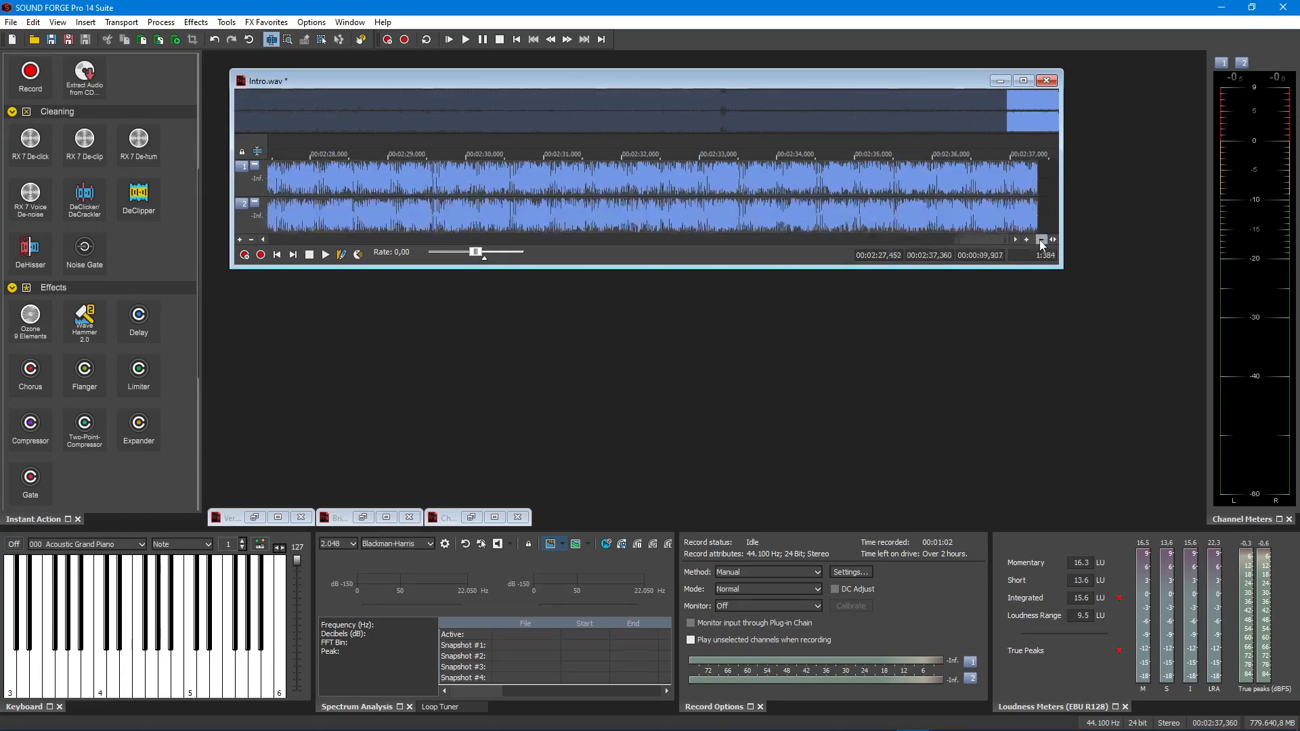
left_click(1041, 240)
left_click(1041, 240)
left_click(513, 204)
key("space")
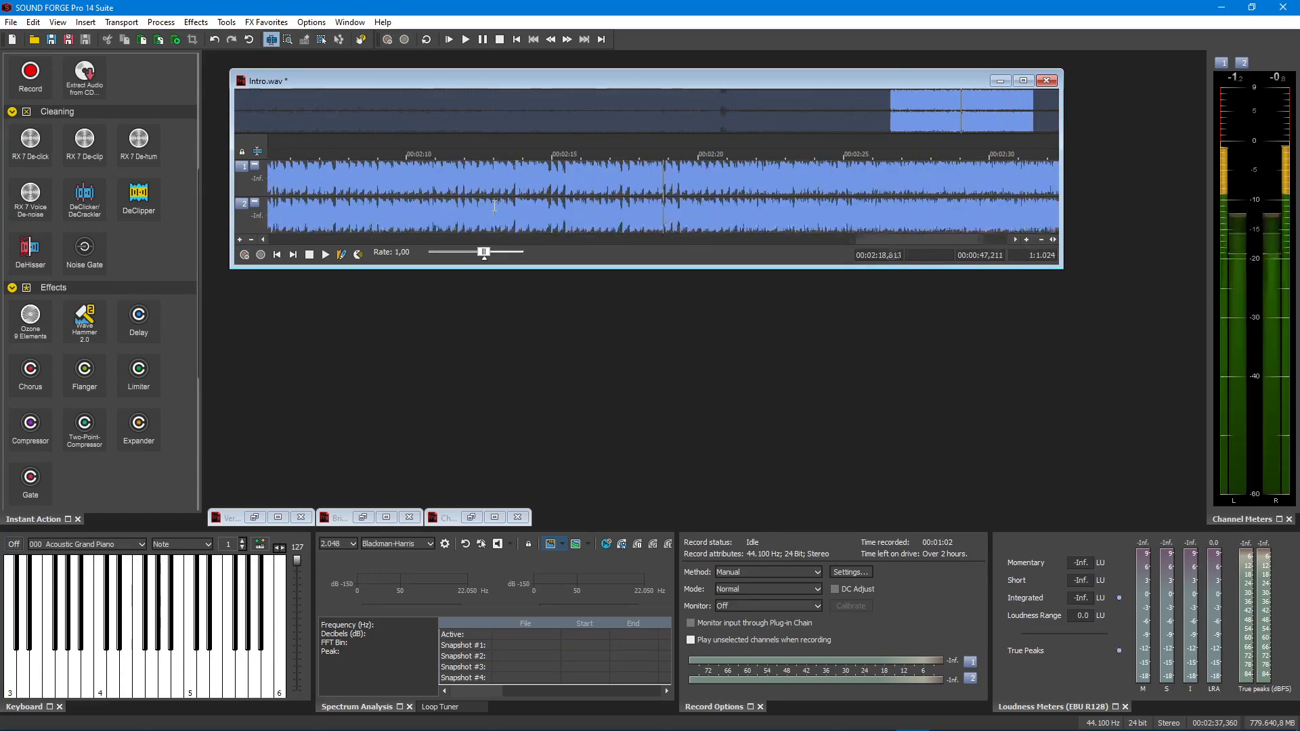
left_click(1042, 239)
left_click(558, 193)
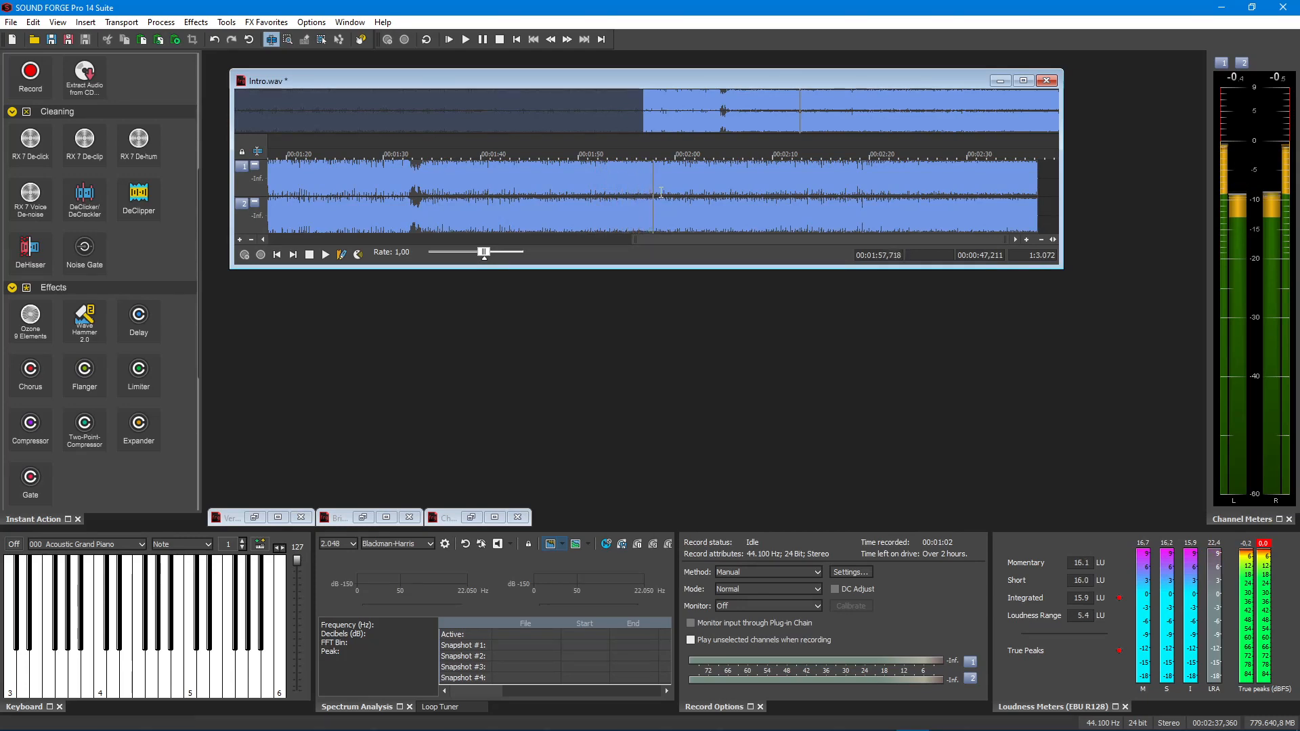
key("space")
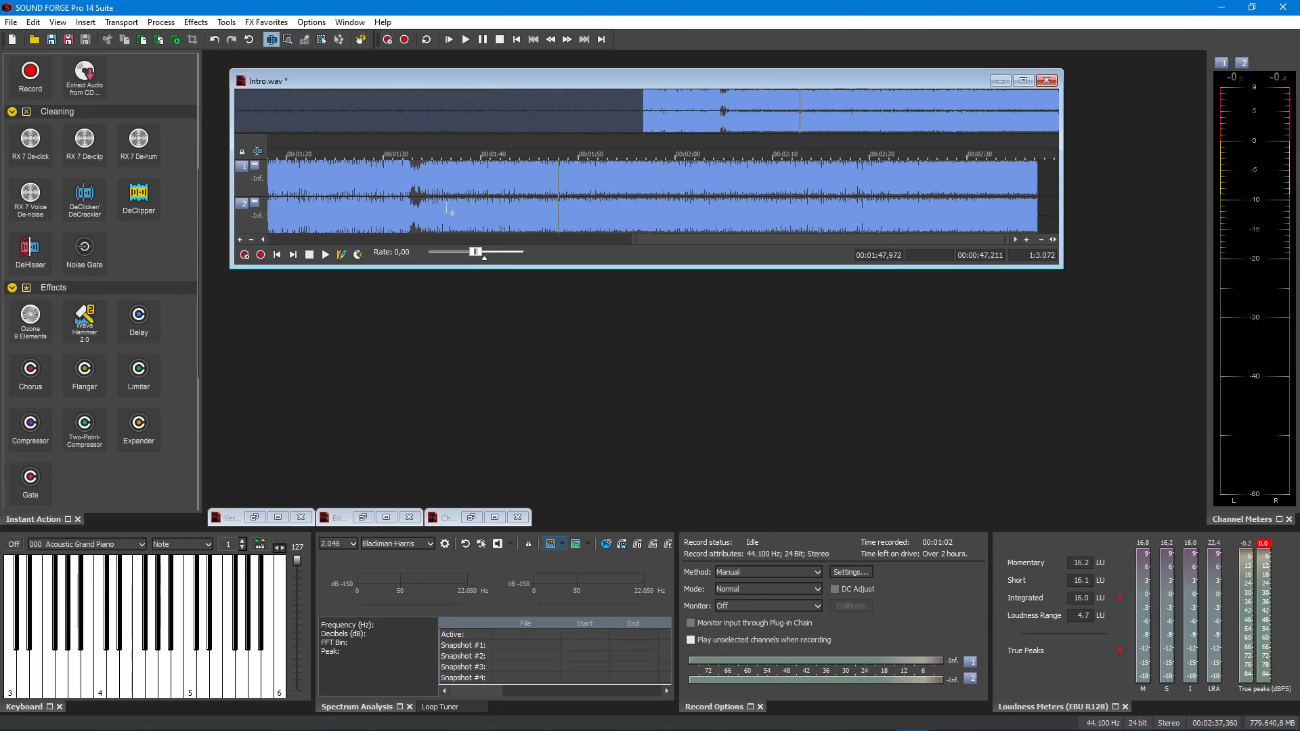
left_click(389, 204)
key("space")
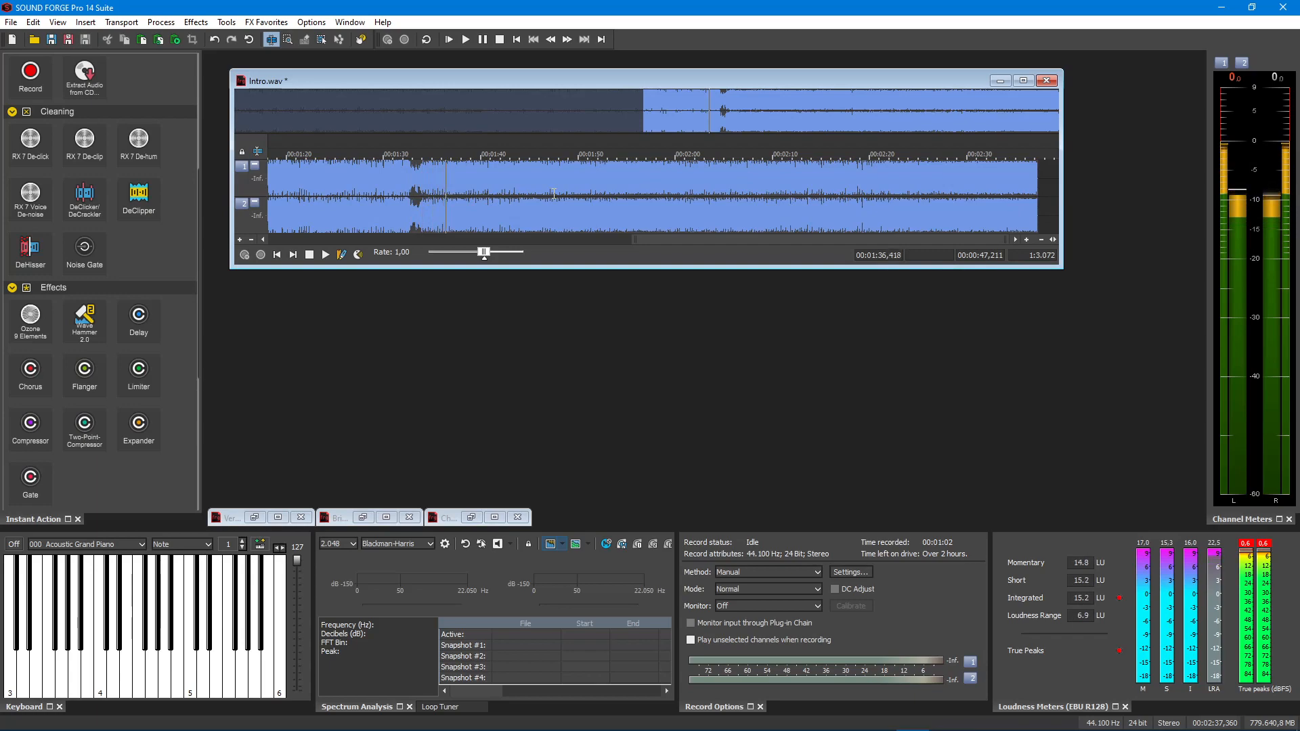
- Stop playback, return to the start of Intro.wav, save the combined audio as Demo Mashup.wav and open it in a new window
key("space")
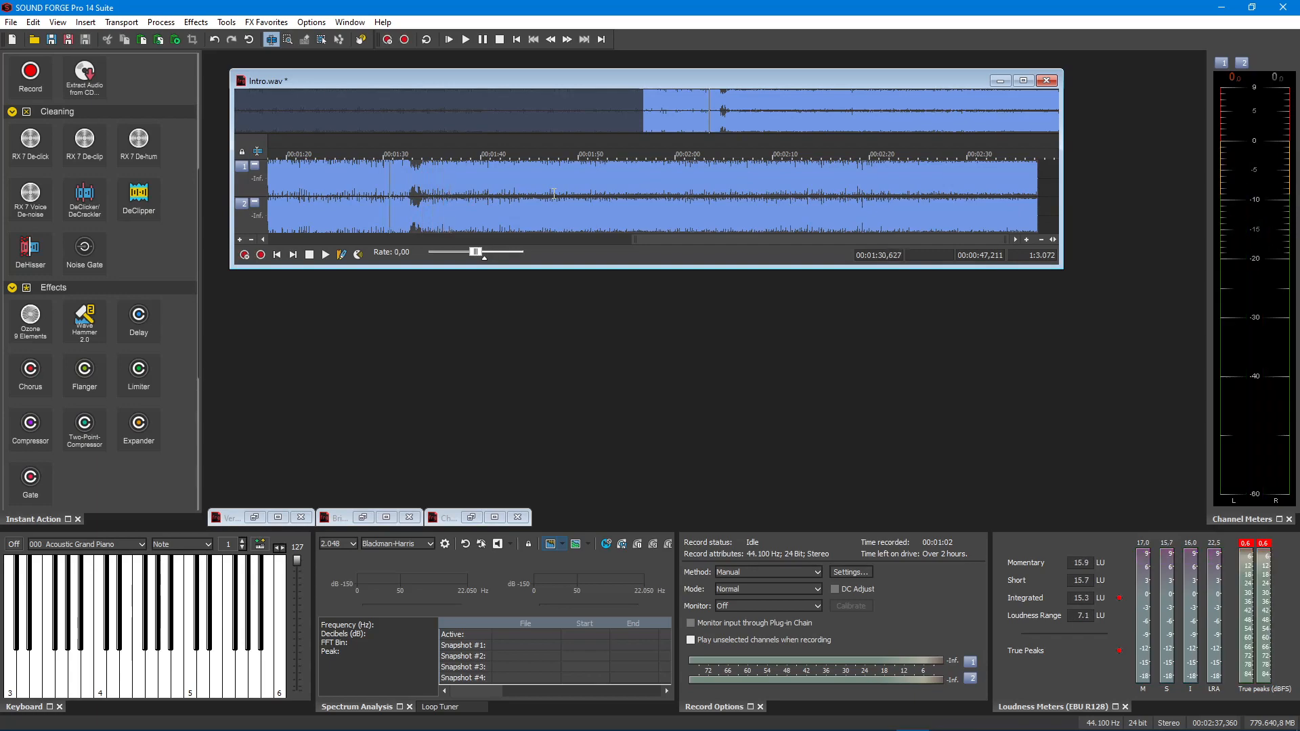
left_click(514, 40)
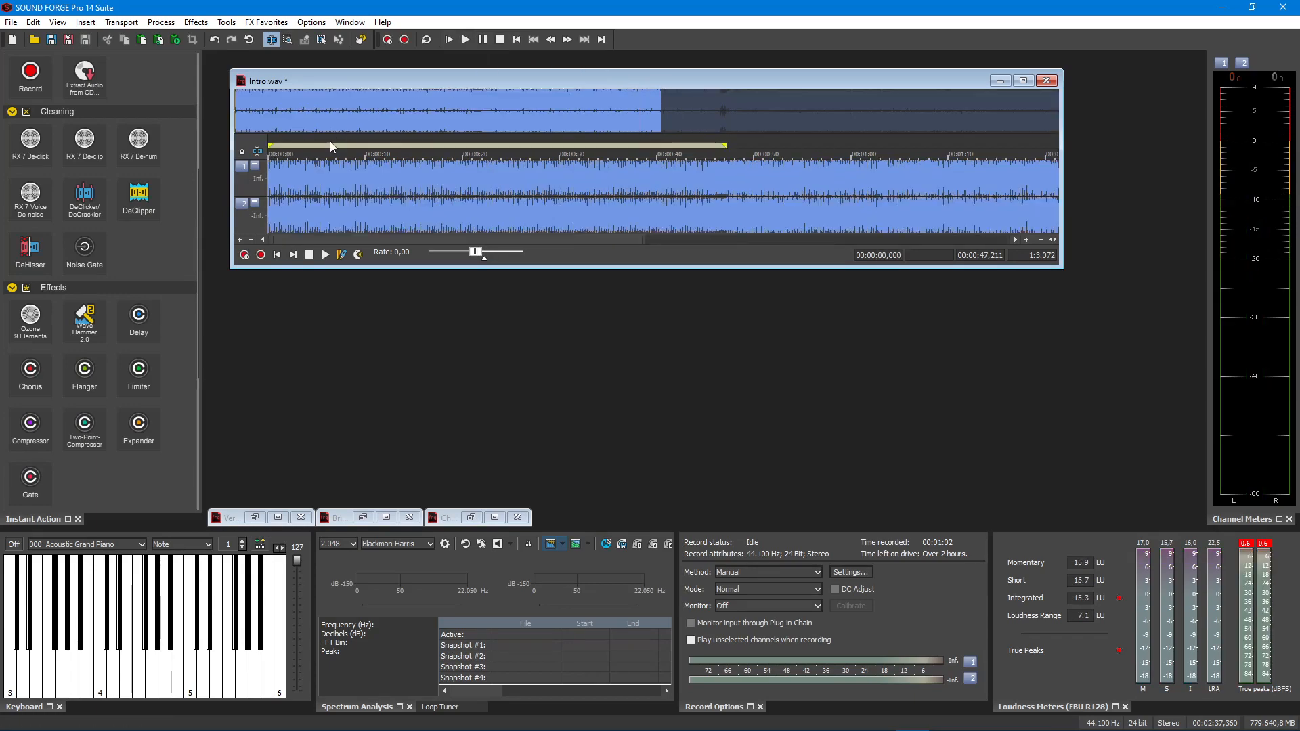
left_click(11, 22)
left_click(34, 112)
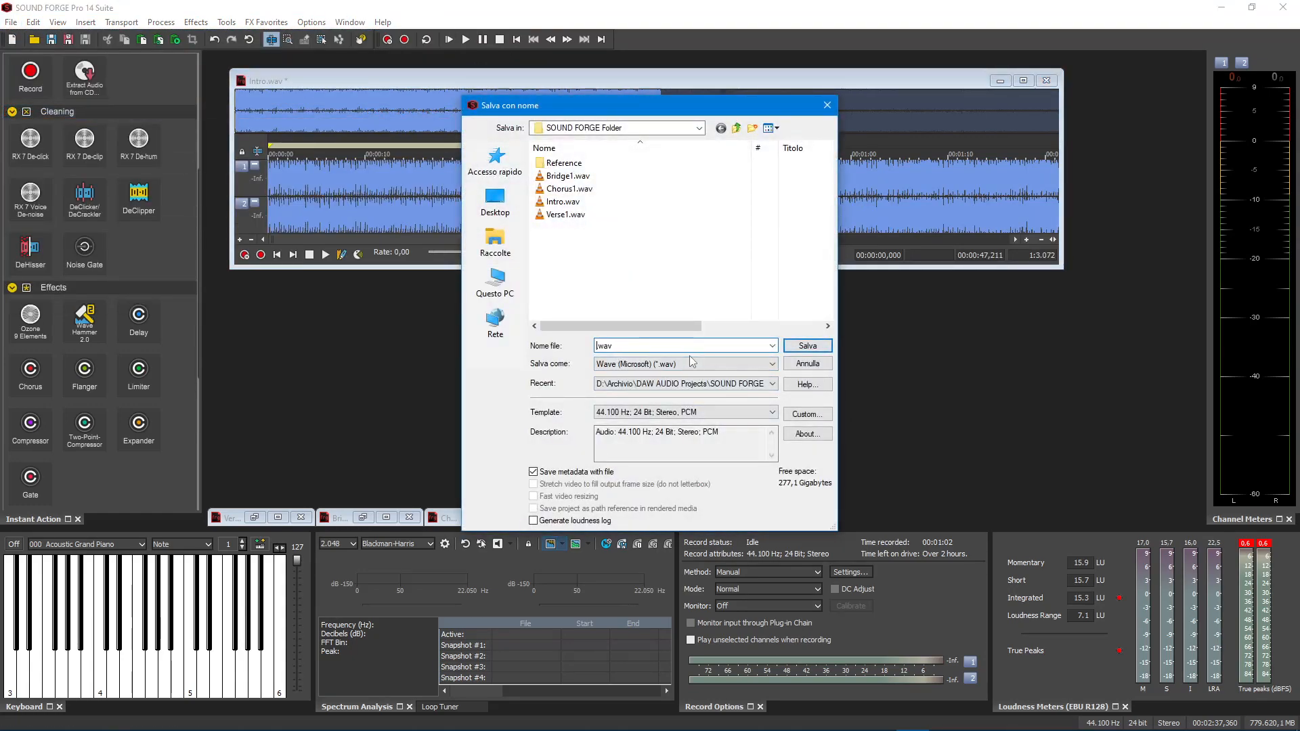
type("Demo Mashup")
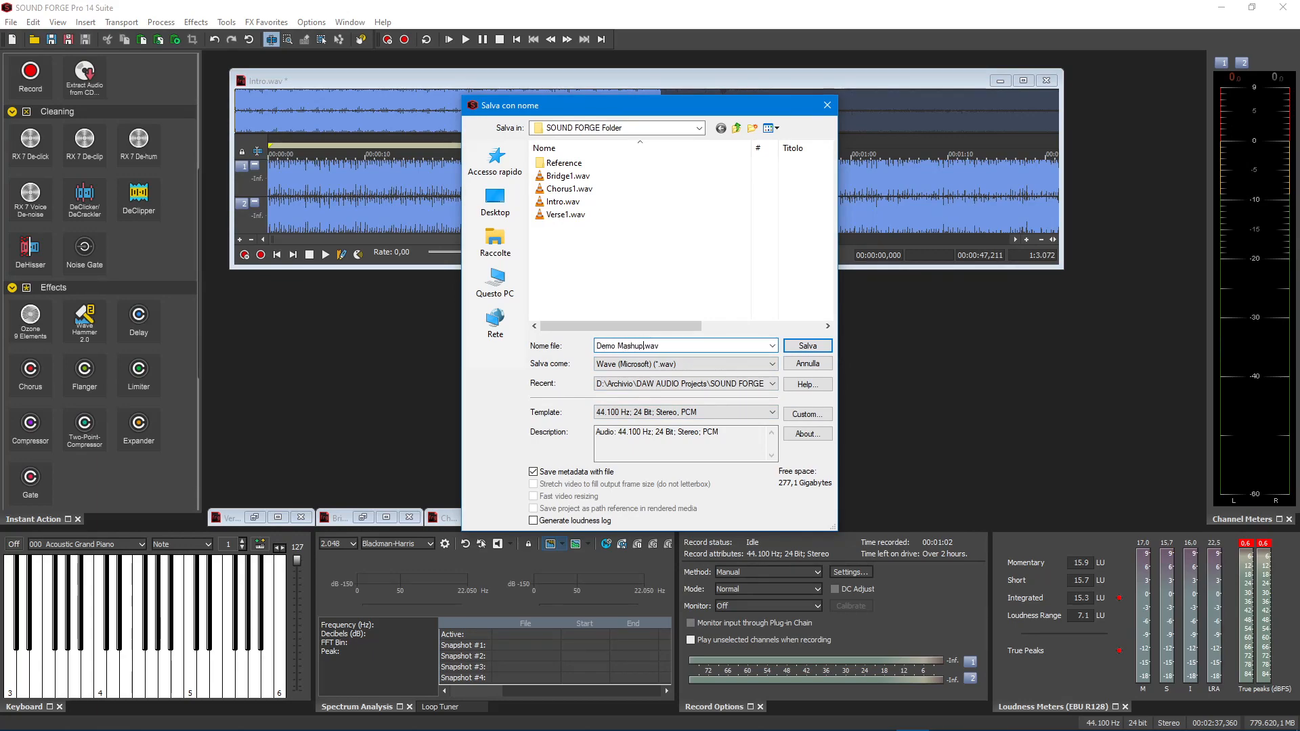
key("Return")
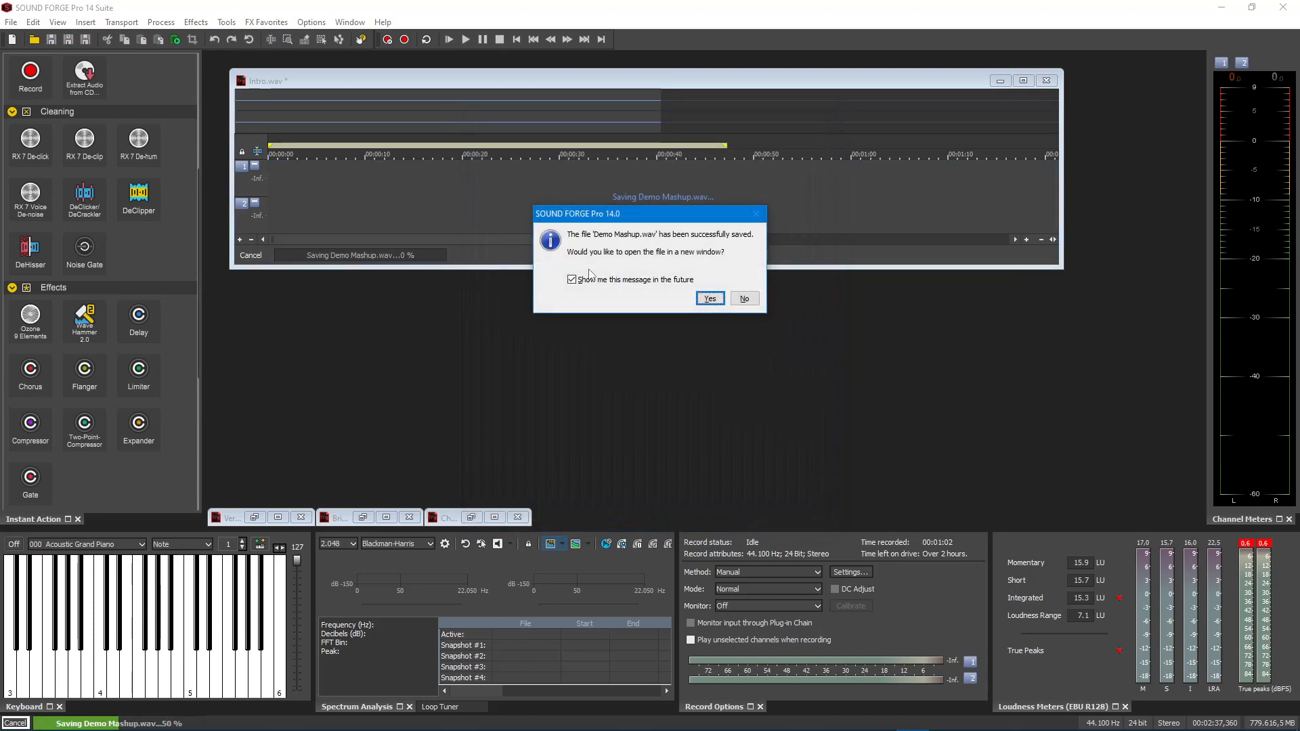
left_click(709, 299)
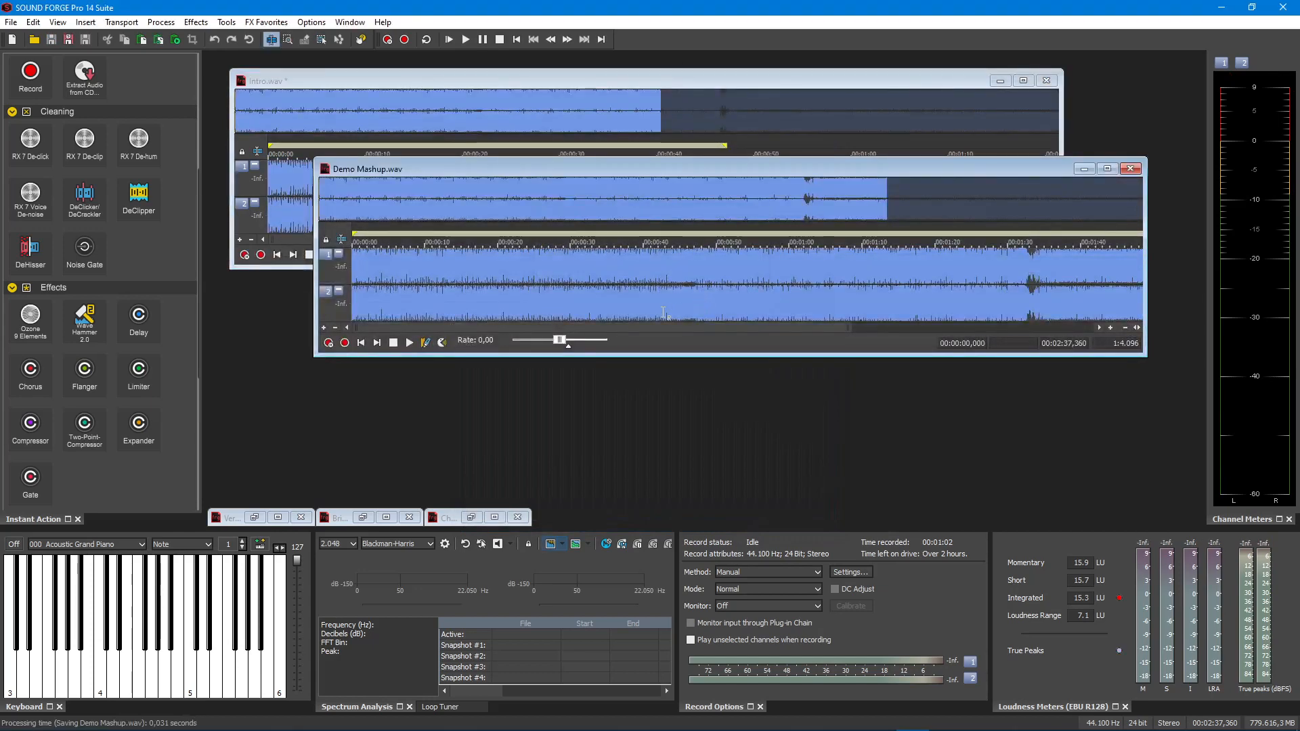
- Play Demo Mashup.wav from the start, close the Intro.wav window while it plays, and stop the playback
left_click(1124, 328)
key("space")
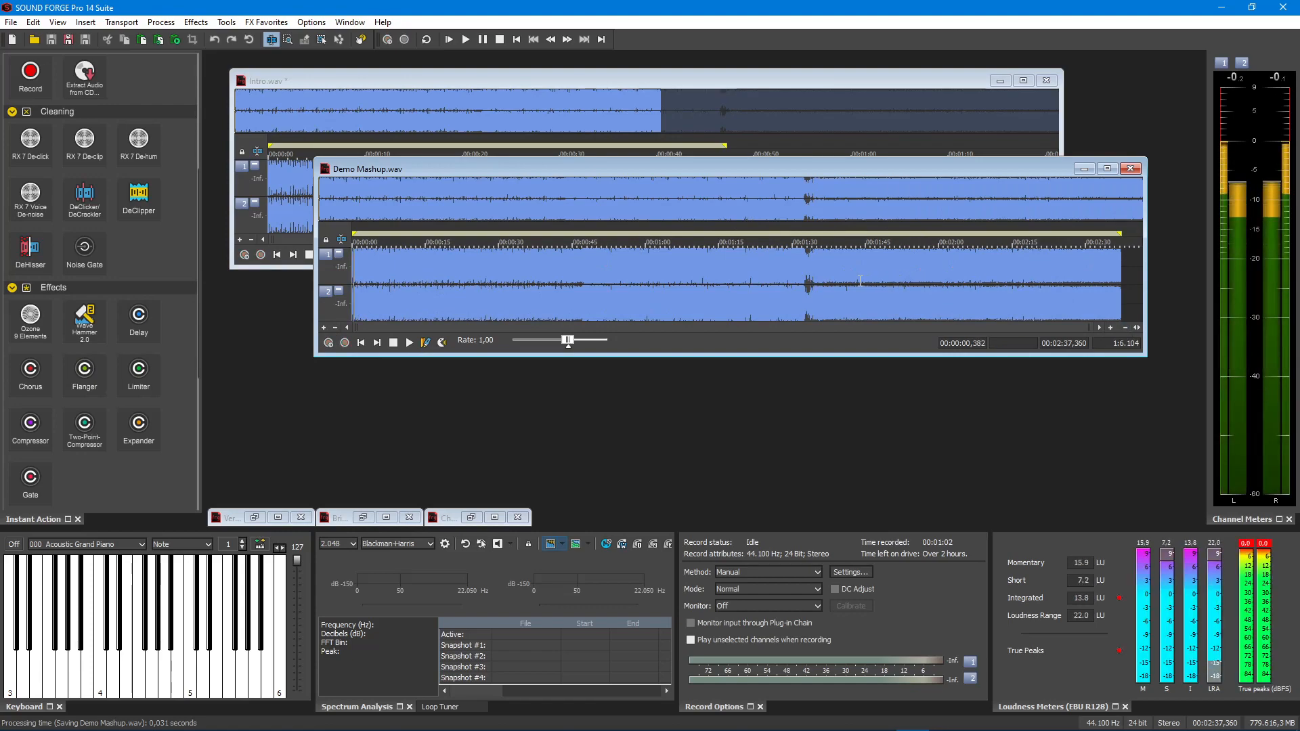
left_click(908, 84)
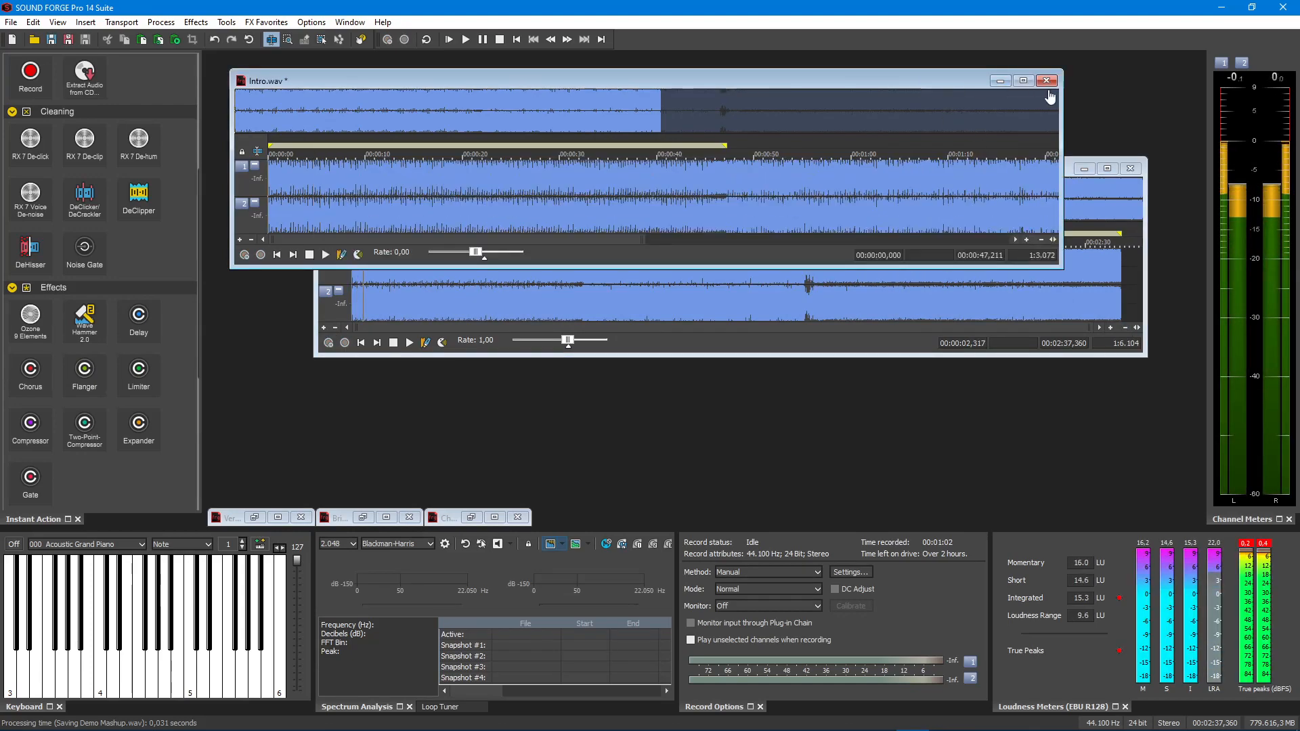
left_click(1047, 80)
left_click(663, 298)
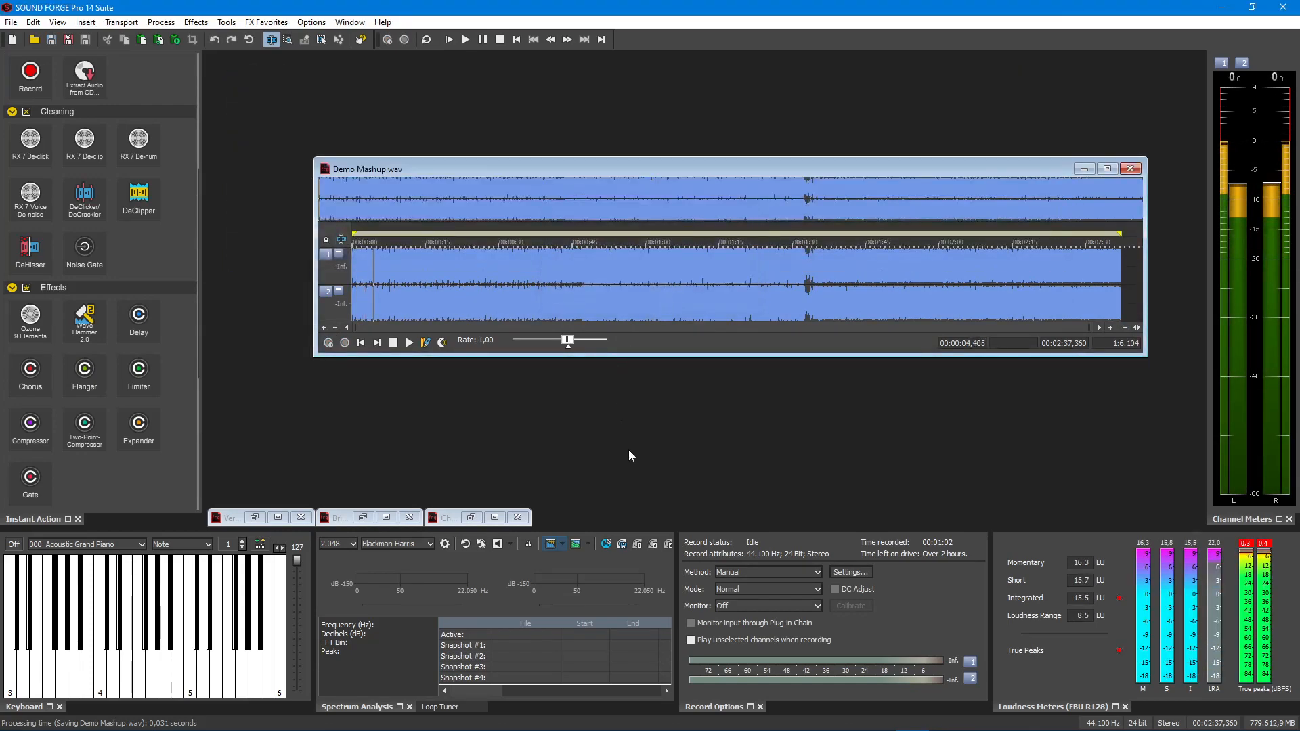
key("space")
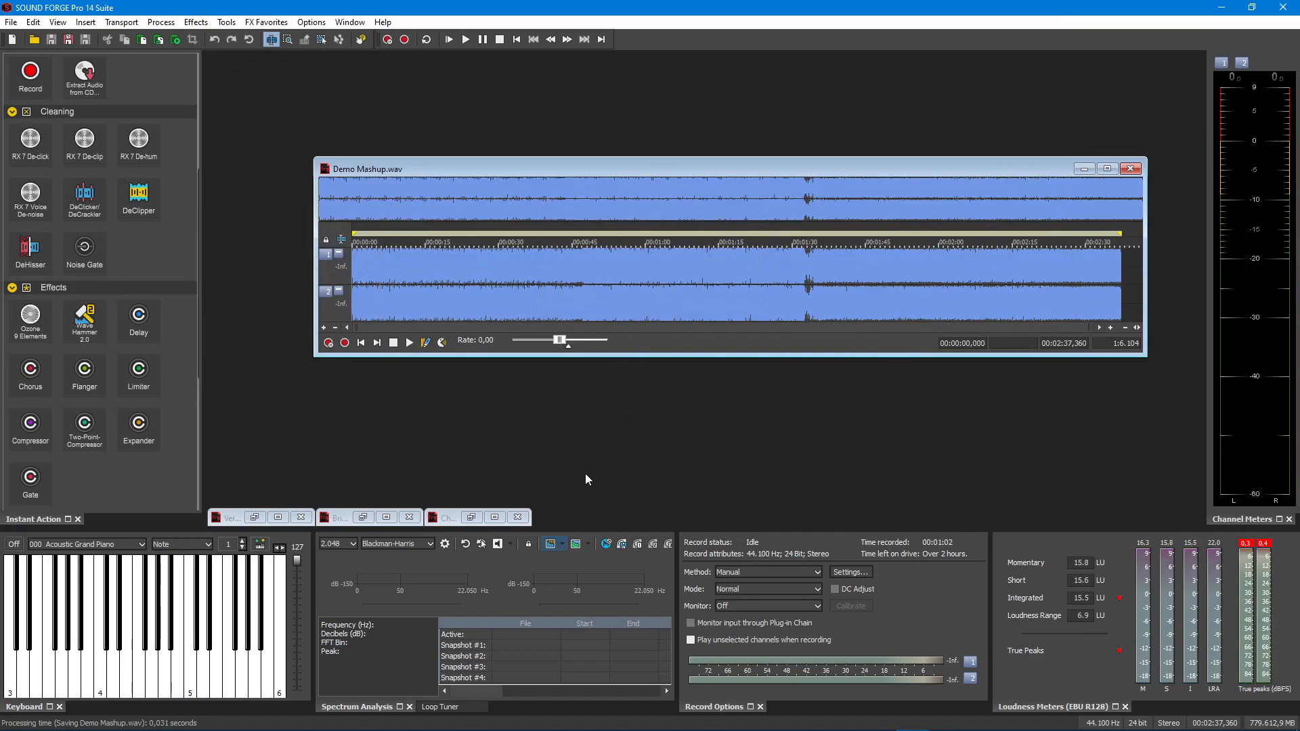